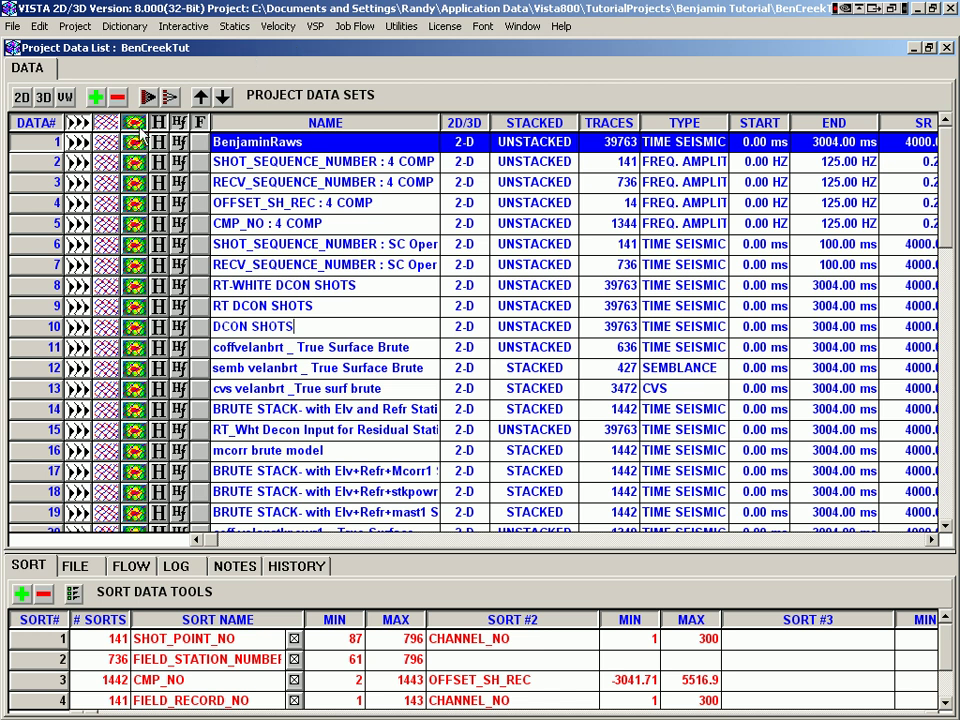
# Look through the Interactive display types menu and dismiss it without choosing one.
pyautogui.click(183, 26)
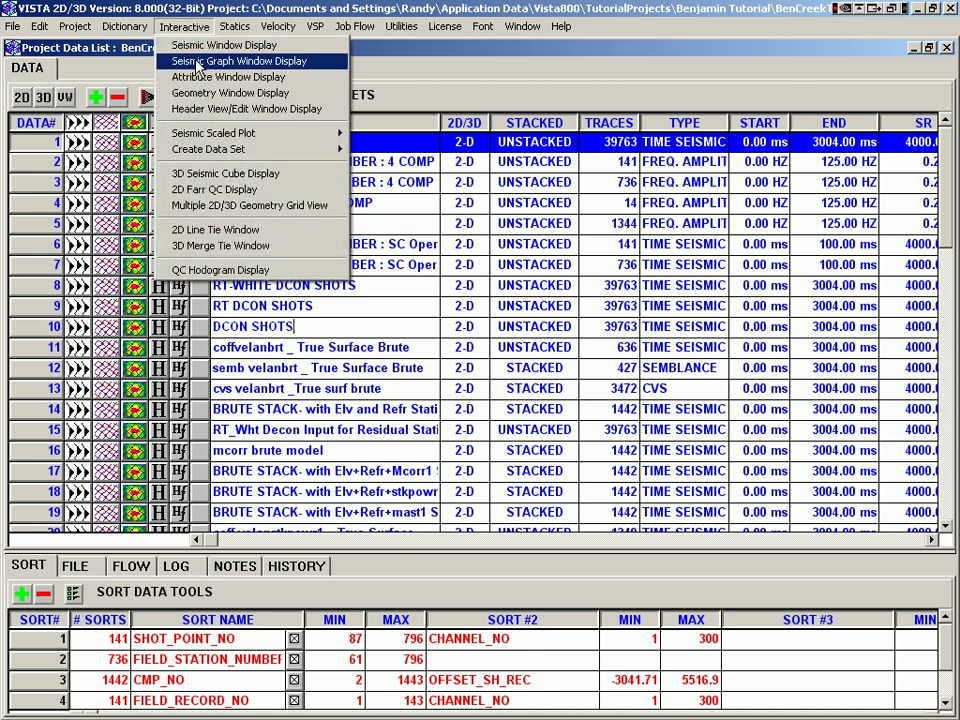
pyautogui.click(30, 107)
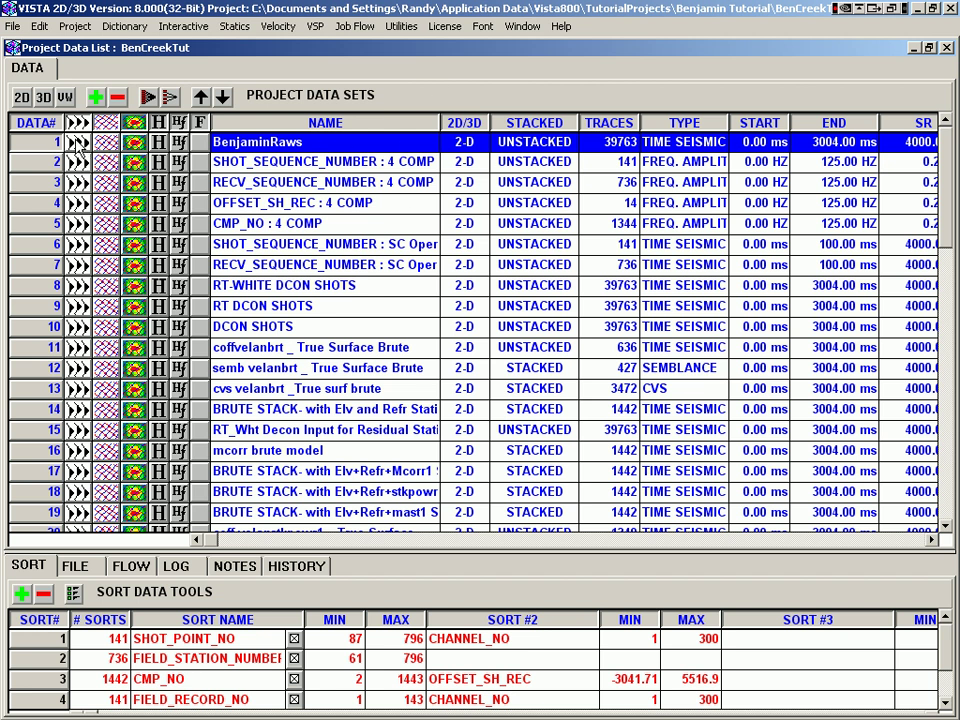
# Display BenjaminRaws in a seismic window, then show the Project menu's Plotting Defaults submenu.
pyautogui.click(78, 142)
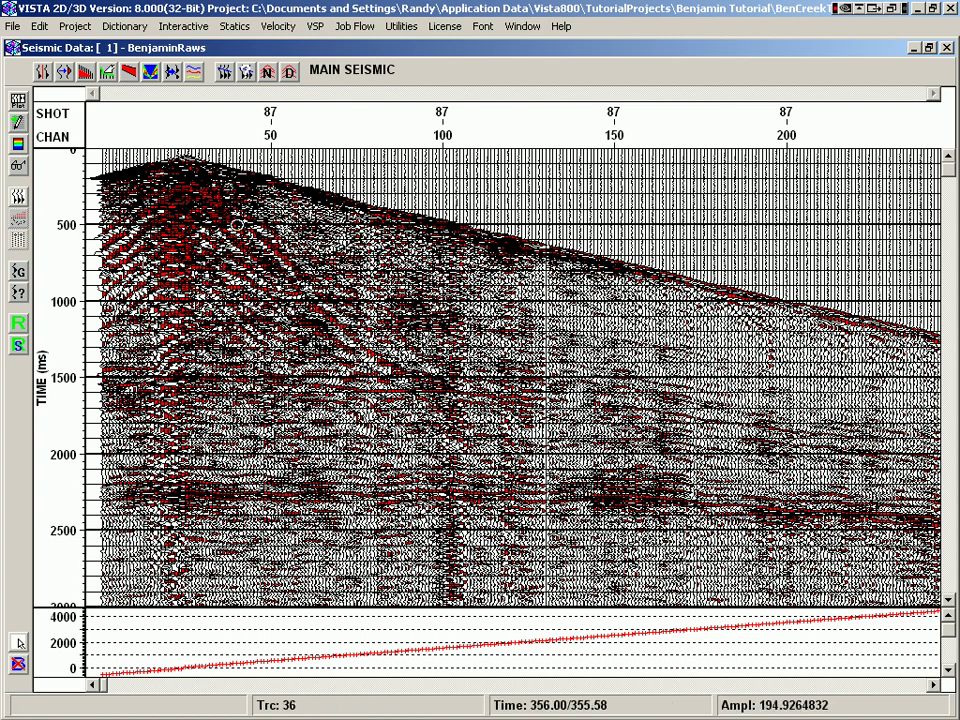
pyautogui.click(76, 27)
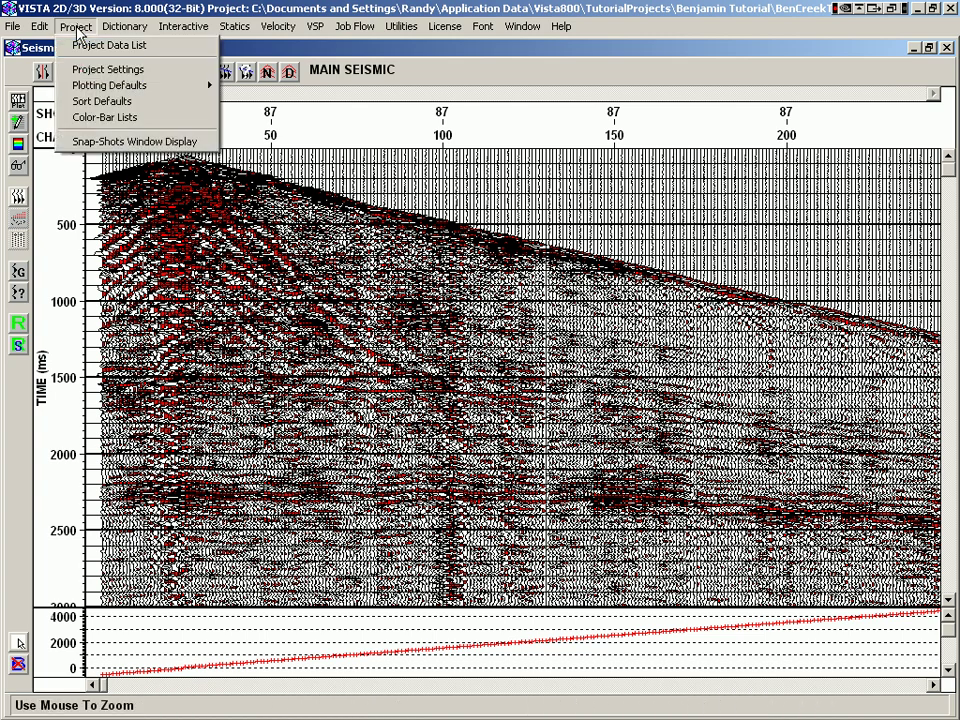
pyautogui.moveTo(68, 84)
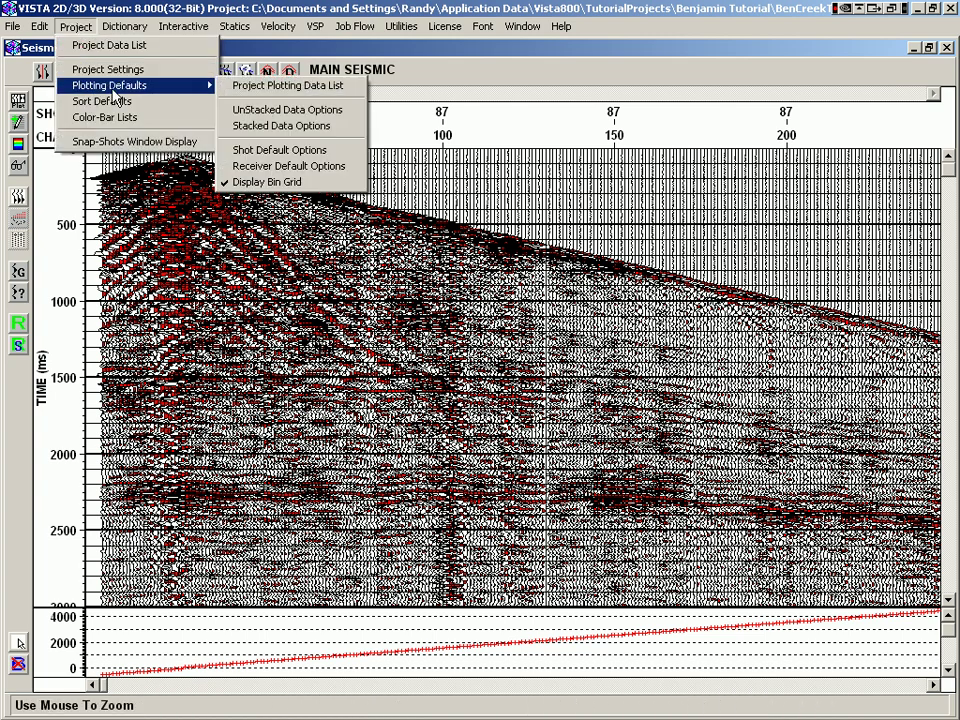
pyautogui.click(259, 90)
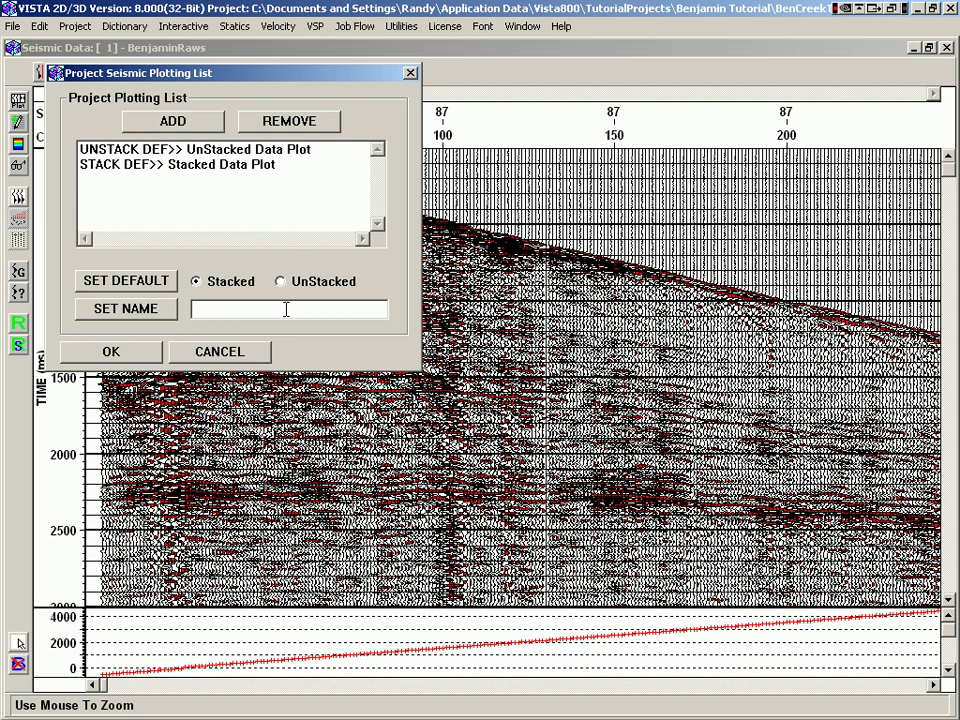
pyautogui.click(186, 152)
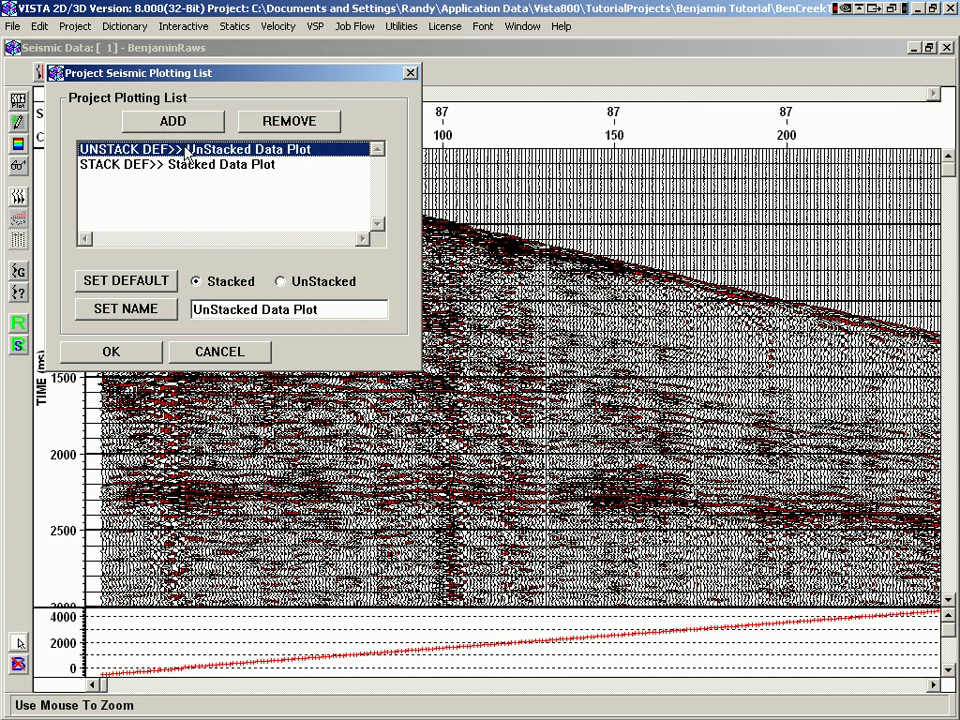
pyautogui.doubleClick(186, 152)
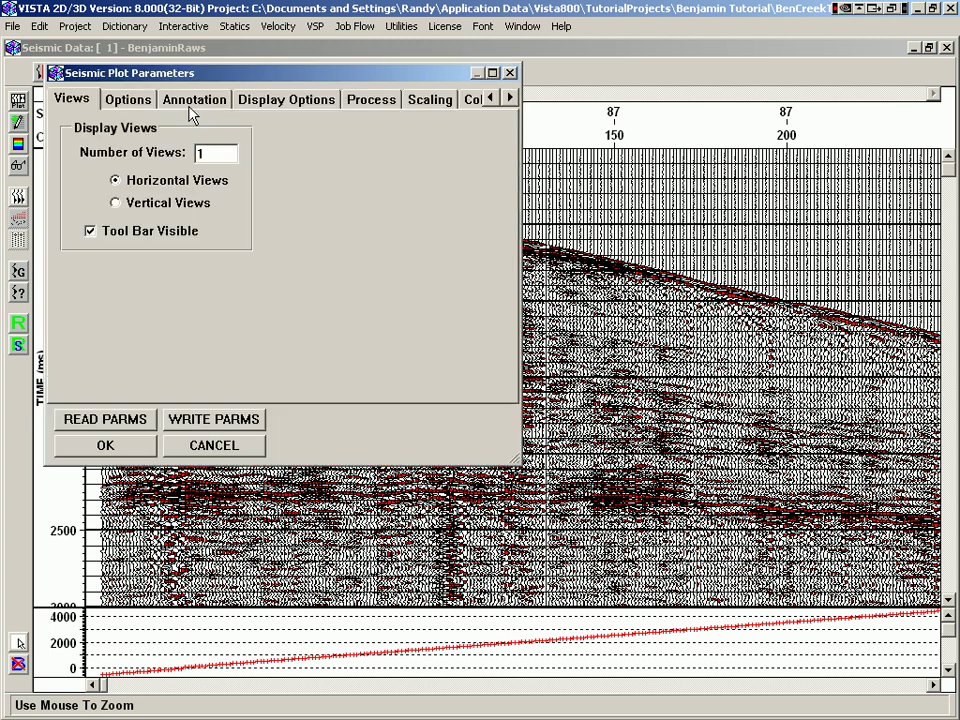
pyautogui.click(222, 446)
pyautogui.doubleClick(178, 170)
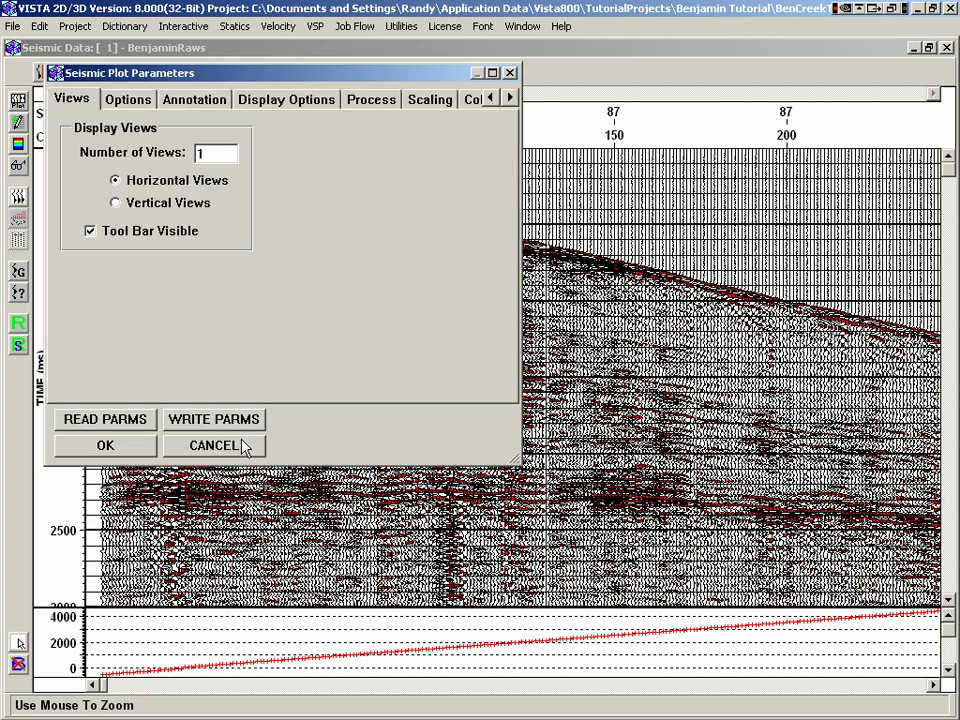
pyautogui.click(242, 443)
pyautogui.click(186, 351)
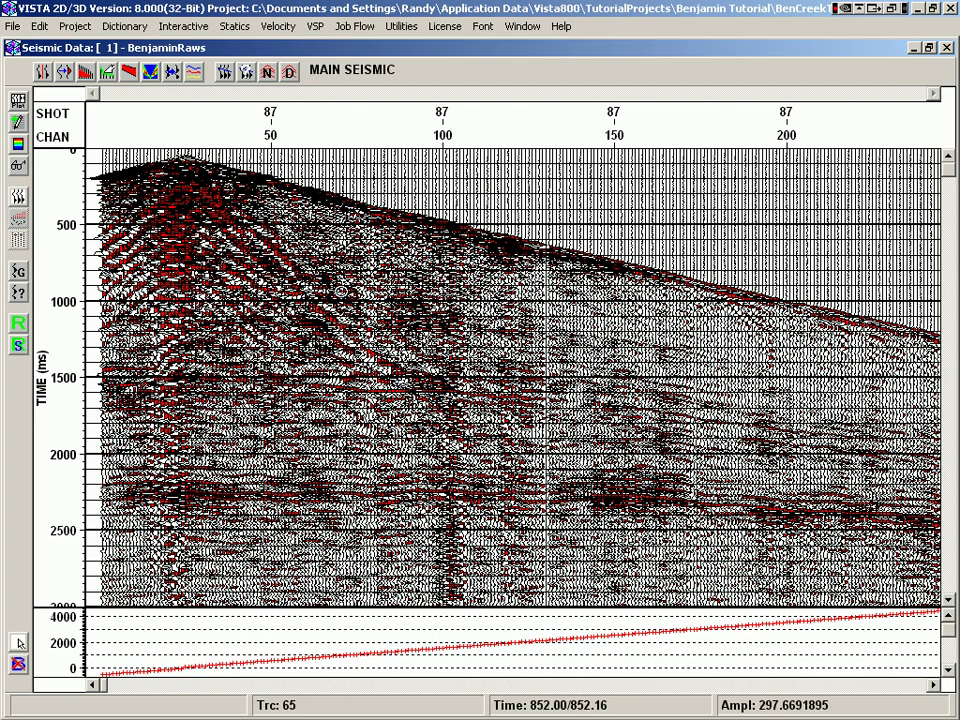
pyautogui.moveTo(274, 243); pyautogui.dragTo(454, 386)
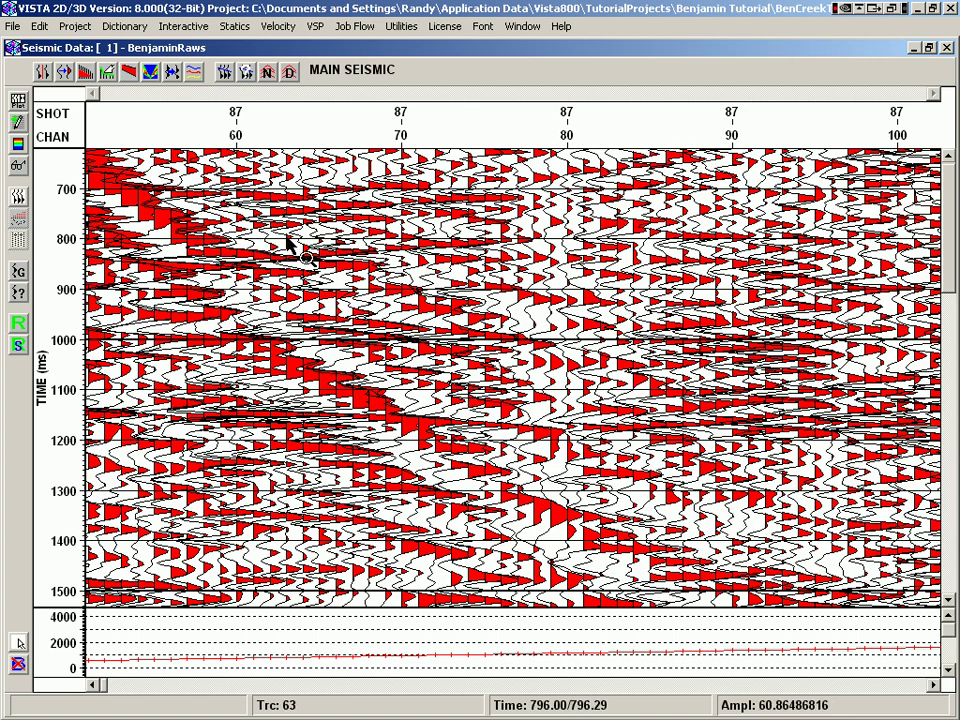
pyautogui.moveTo(62, 258); pyautogui.dragTo(60, 343)
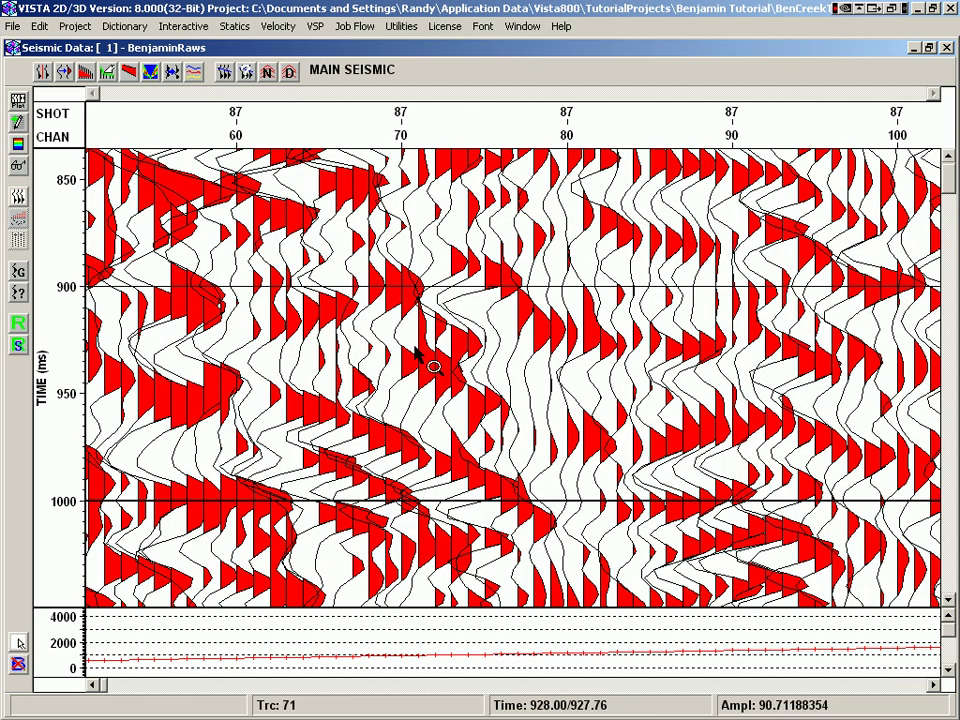
pyautogui.moveTo(415, 347); pyautogui.dragTo(509, 399)
pyautogui.moveTo(58, 381); pyautogui.dragTo(64, 439)
pyautogui.moveTo(280, 147); pyautogui.dragTo(253, 146)
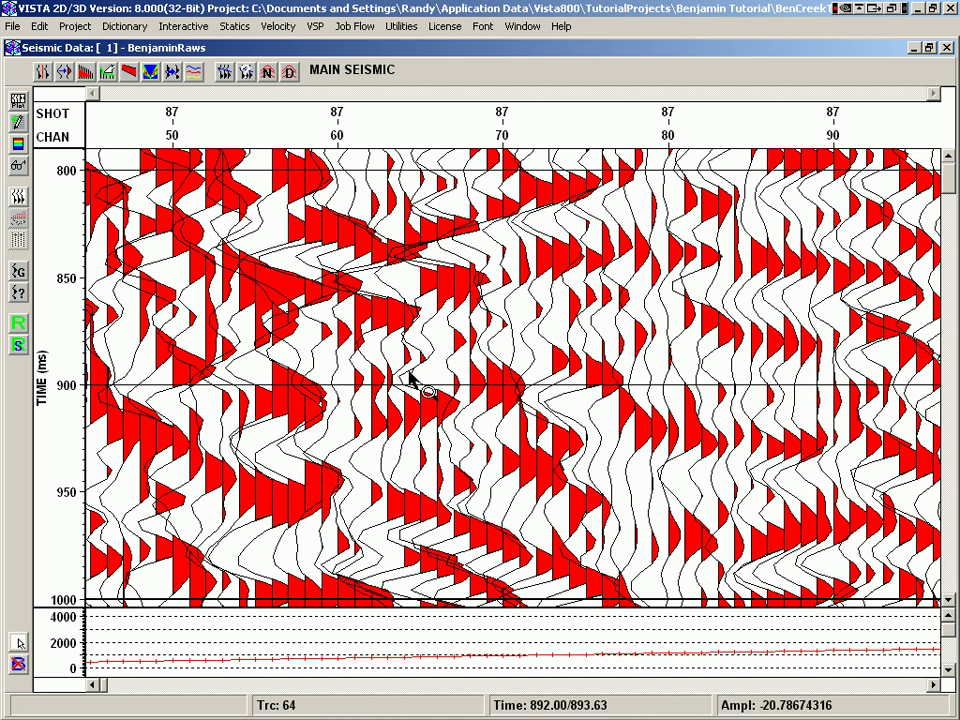
pyautogui.scroll(-3, 409, 377)
pyautogui.scroll(-3, 410, 378)
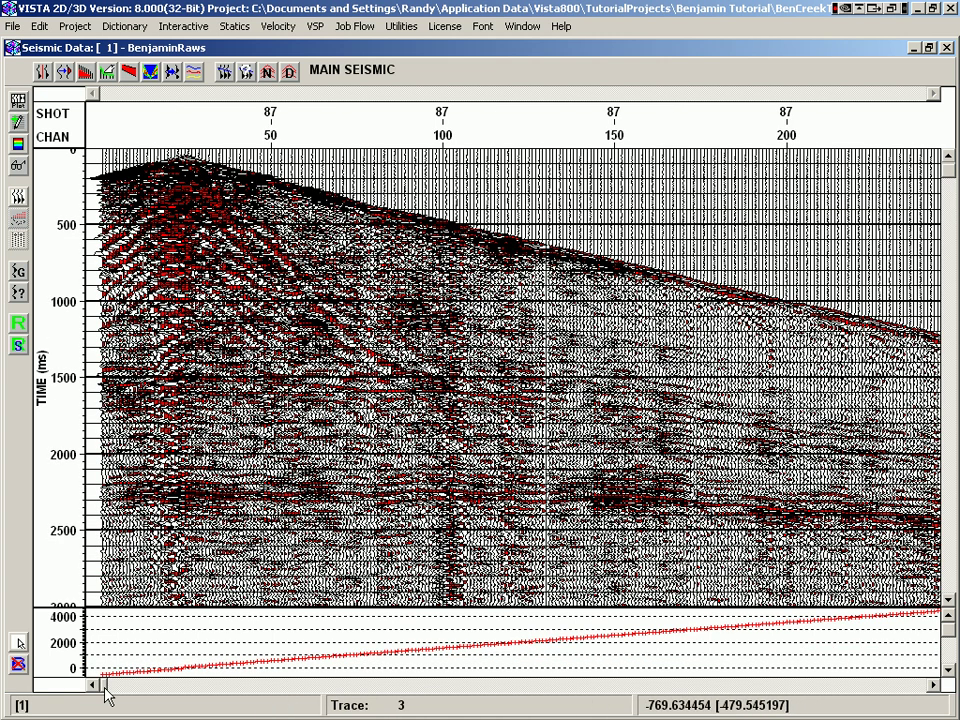
pyautogui.moveTo(105, 690)
pyautogui.mouseDown()
pyautogui.moveTo(156, 694)
pyautogui.moveTo(96, 686)
pyautogui.mouseUp()
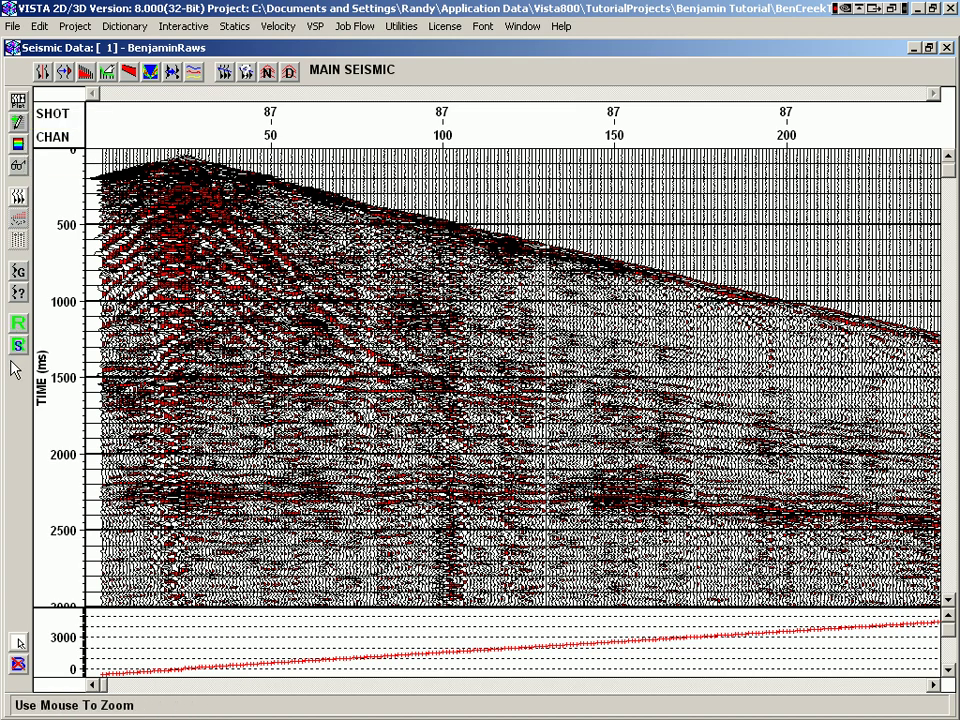
# Preview the traces as Variable Density, then switch back to Wiggle / Variable Area.
pyautogui.click(18, 100)
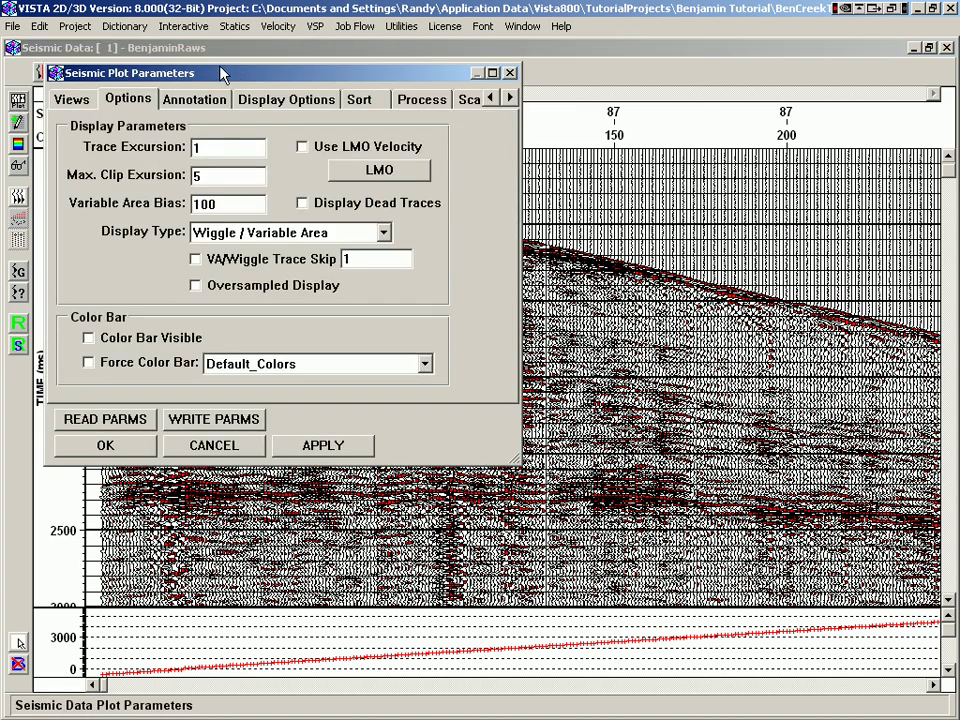
pyautogui.moveTo(216, 73); pyautogui.dragTo(237, 80)
pyautogui.click(308, 241)
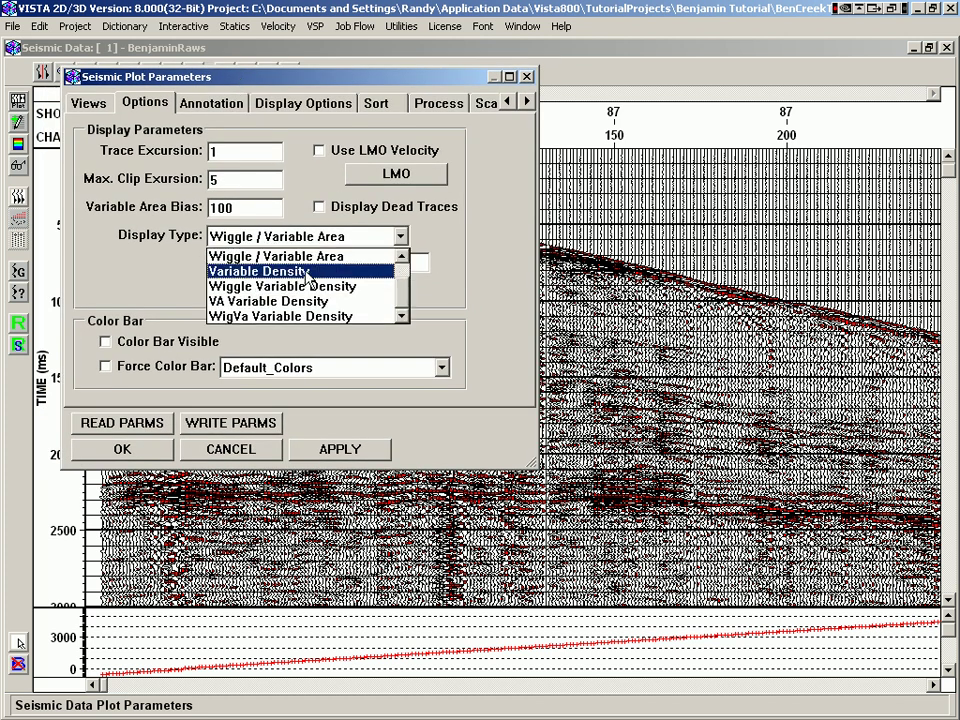
pyautogui.click(305, 271)
pyautogui.click(340, 449)
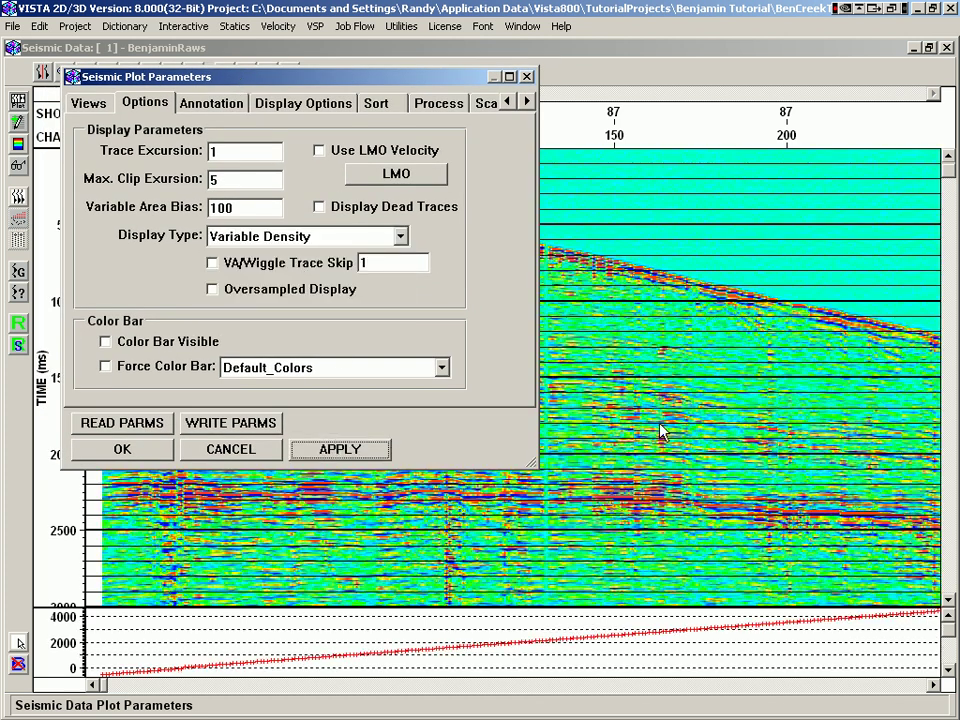
pyautogui.click(281, 235)
pyautogui.click(290, 254)
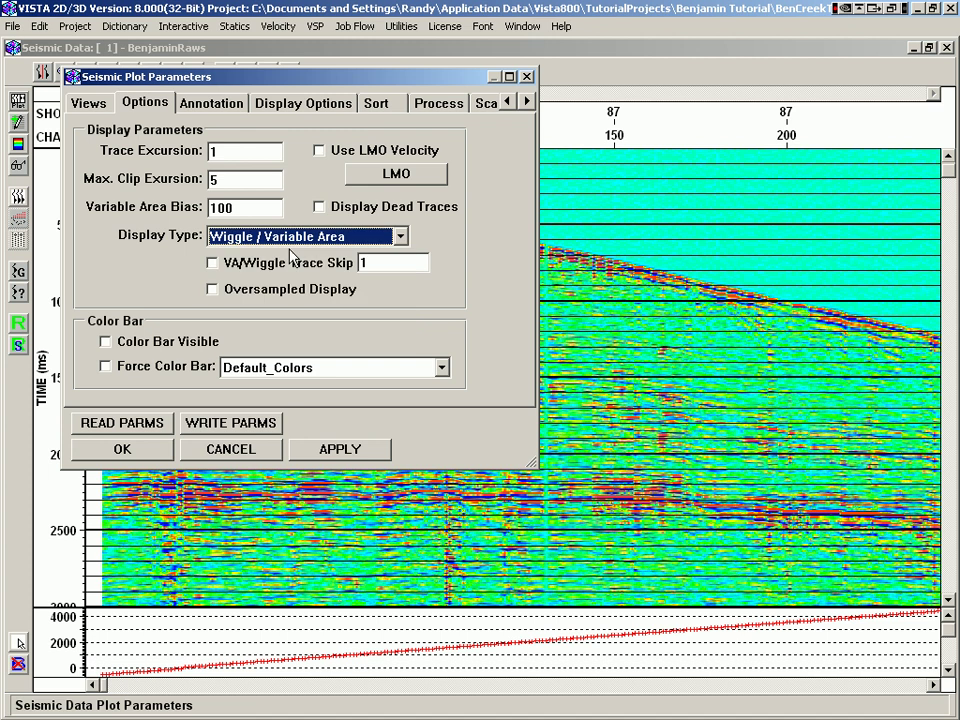
pyautogui.click(350, 455)
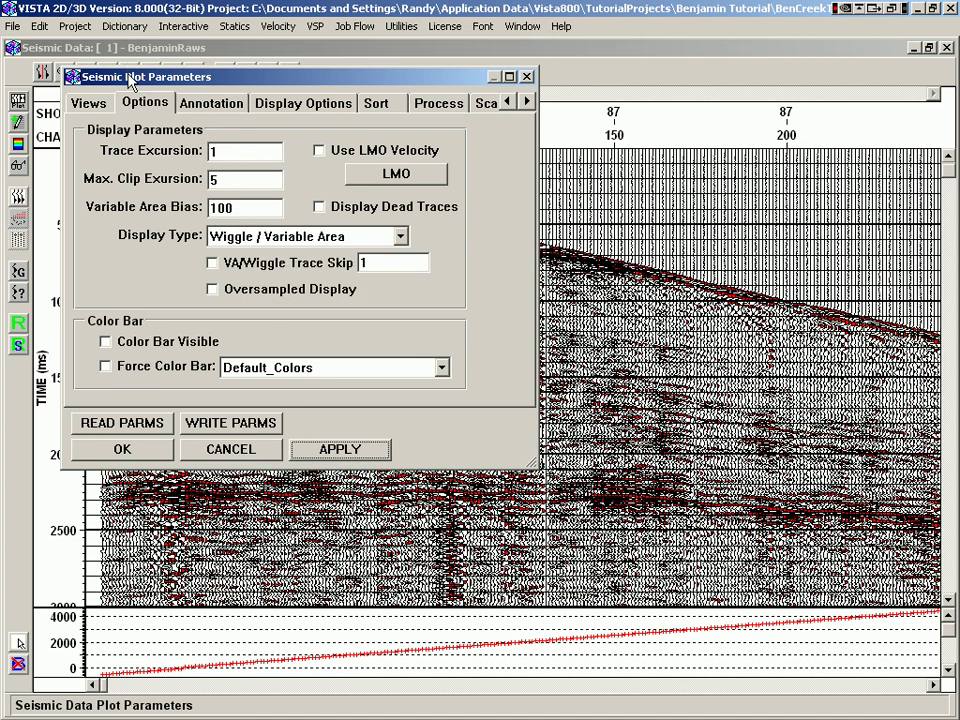
# Review the bottom axis annotations, including the offset graph annotation settings.
pyautogui.click(192, 102)
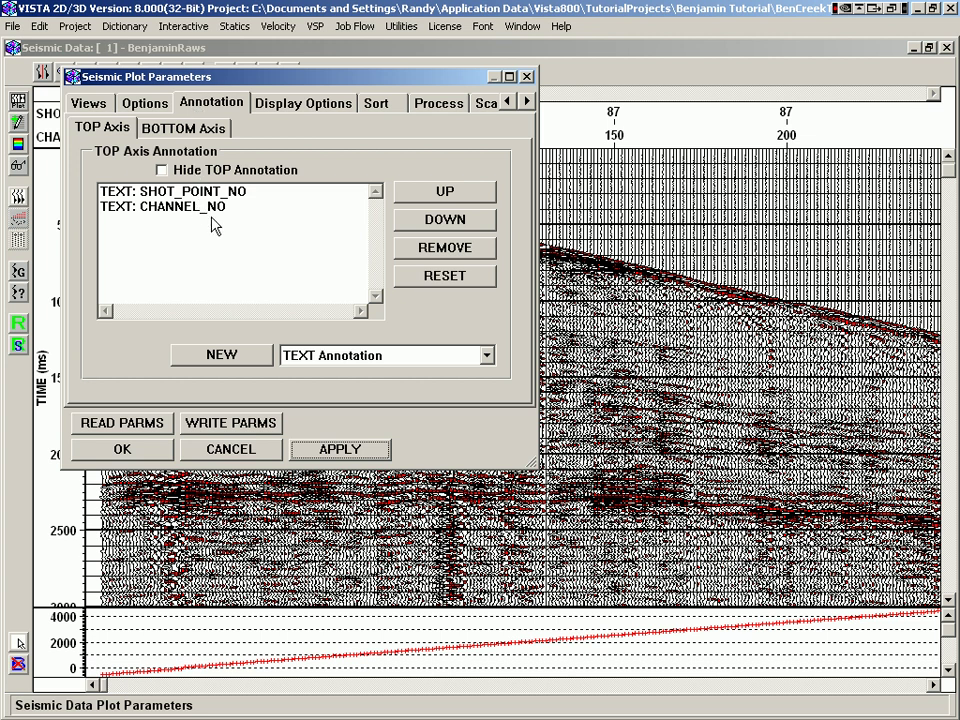
pyautogui.click(112, 128)
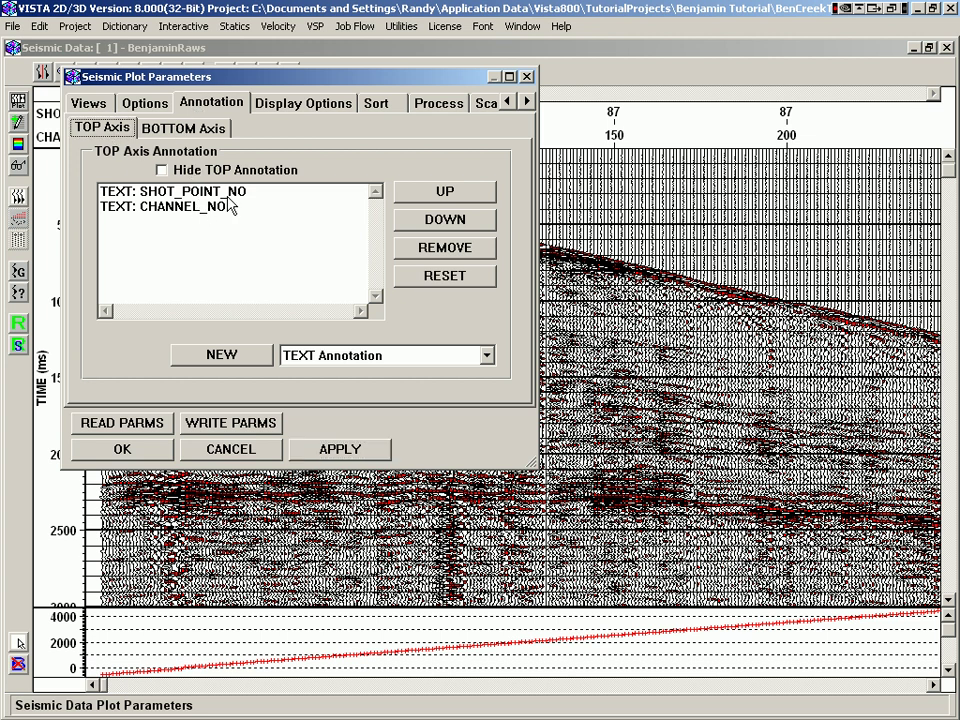
pyautogui.click(172, 132)
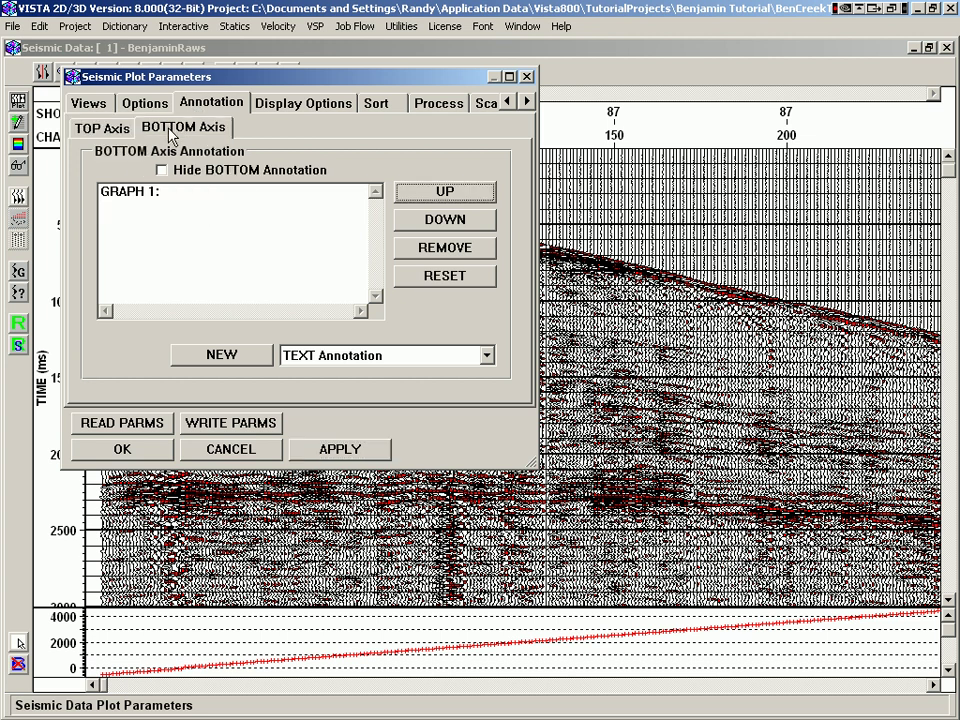
pyautogui.doubleClick(125, 192)
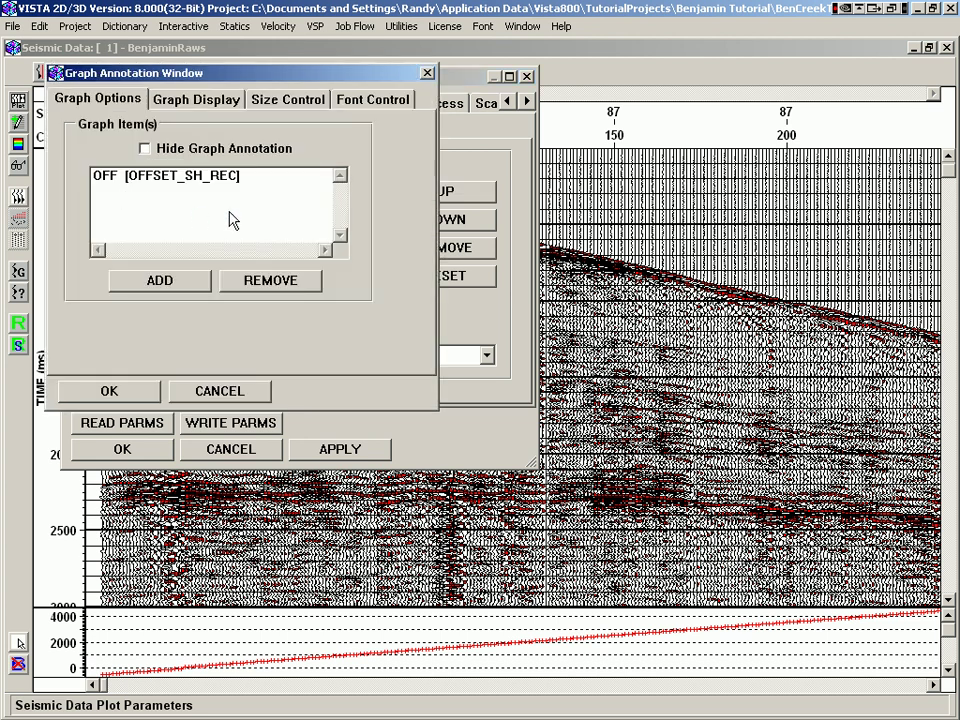
pyautogui.click(250, 390)
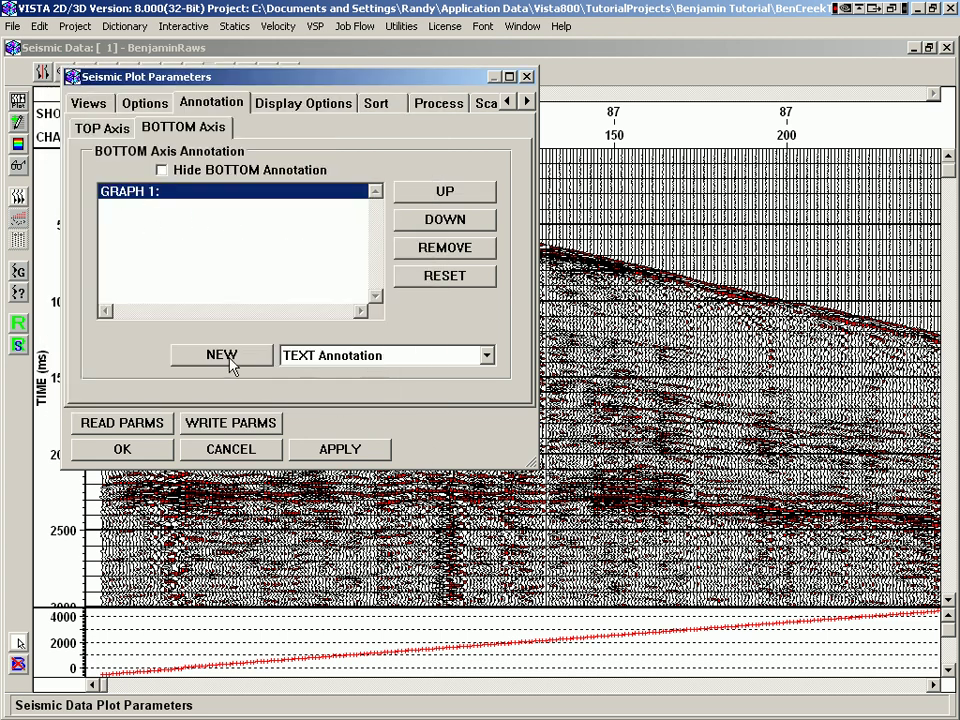
# Add a bottom CHANNEL_NO annotation with user-defined increment 5 and vertical labels, and apply it.
pyautogui.click(222, 355)
pyautogui.click(250, 162)
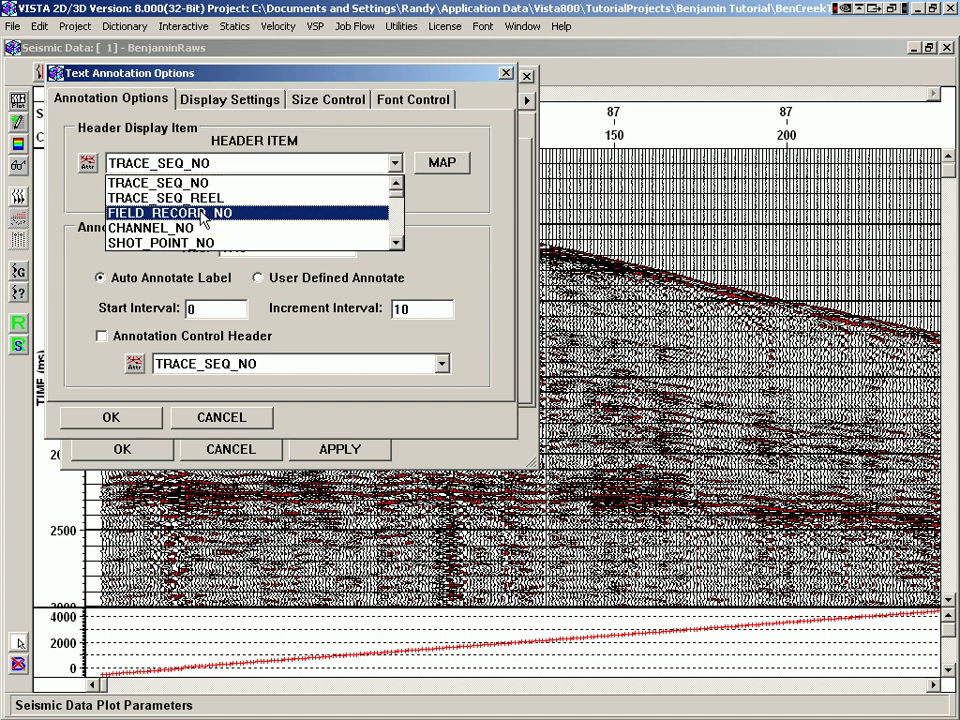
pyautogui.click(203, 228)
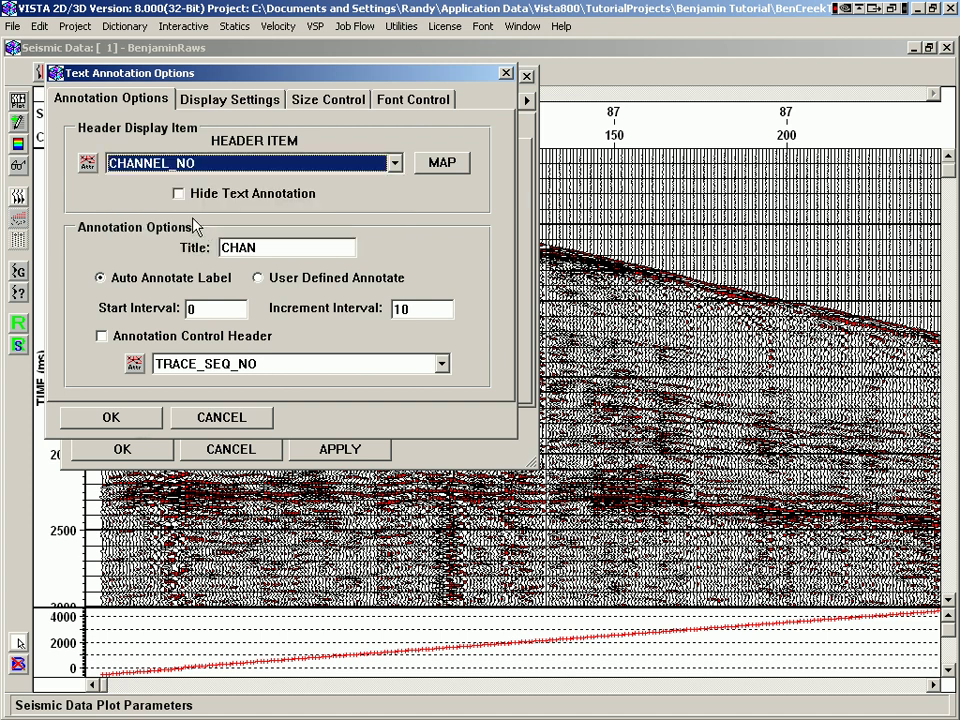
pyautogui.click(260, 278)
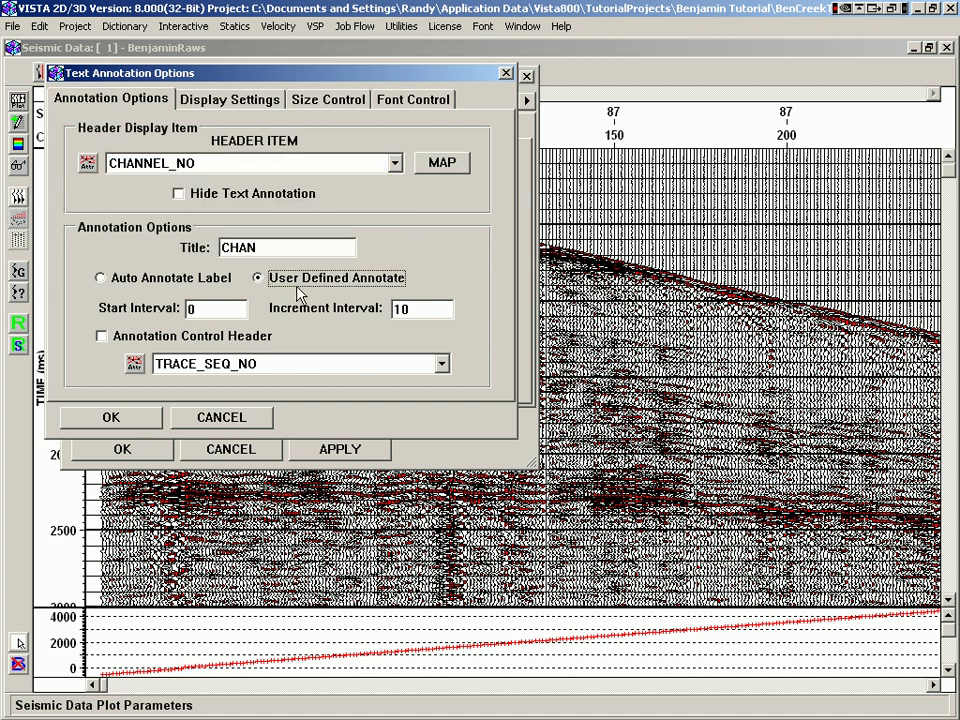
pyautogui.moveTo(414, 310); pyautogui.dragTo(351, 316)
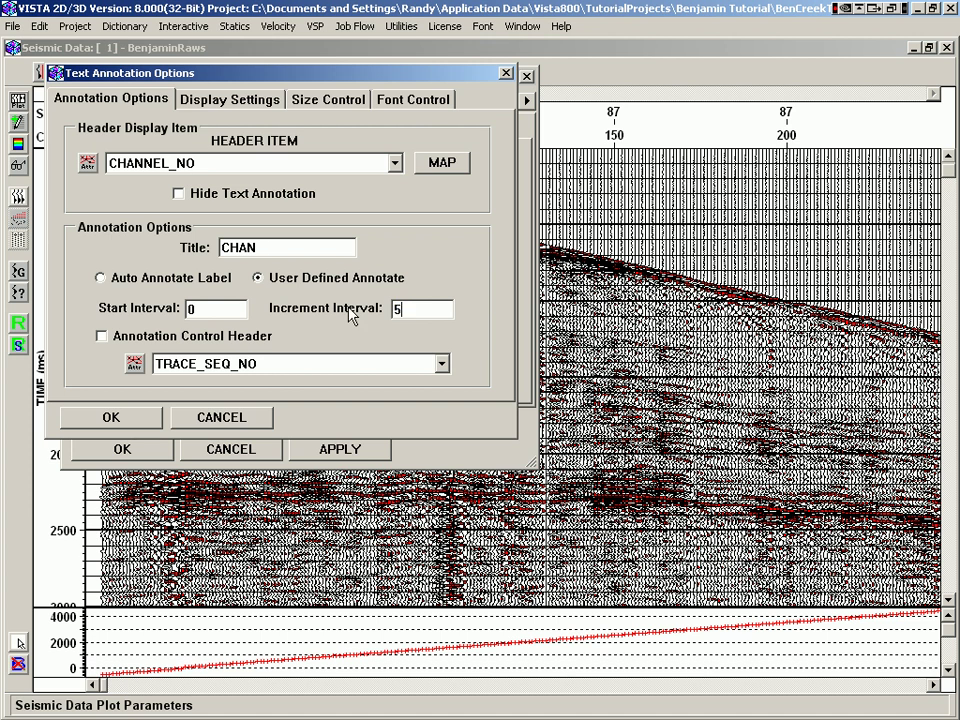
pyautogui.click(226, 99)
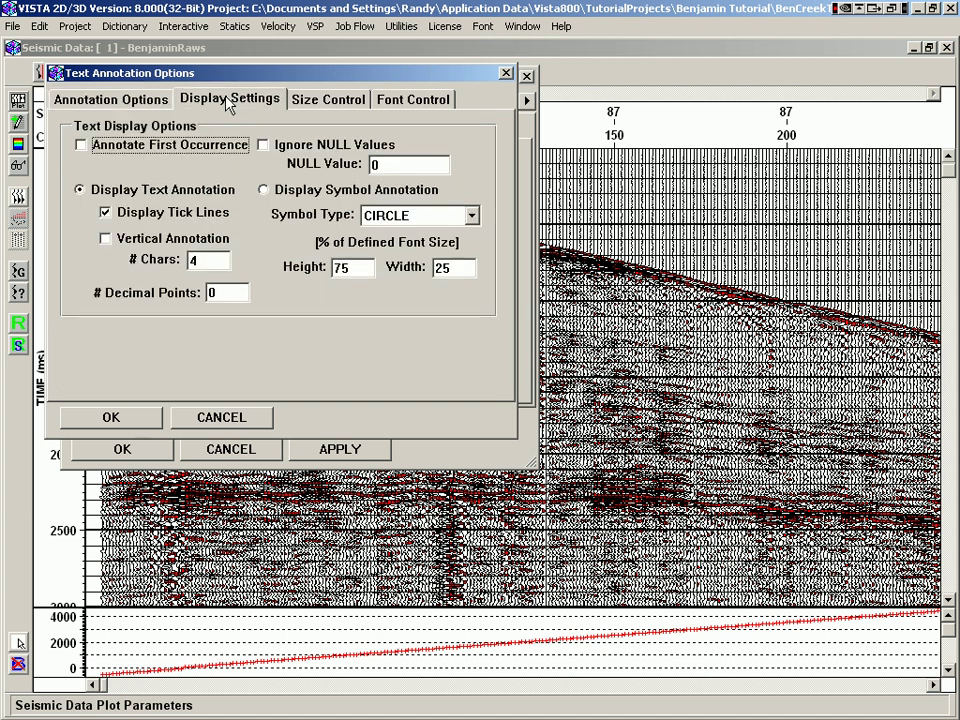
pyautogui.click(137, 242)
pyautogui.click(150, 426)
pyautogui.click(340, 449)
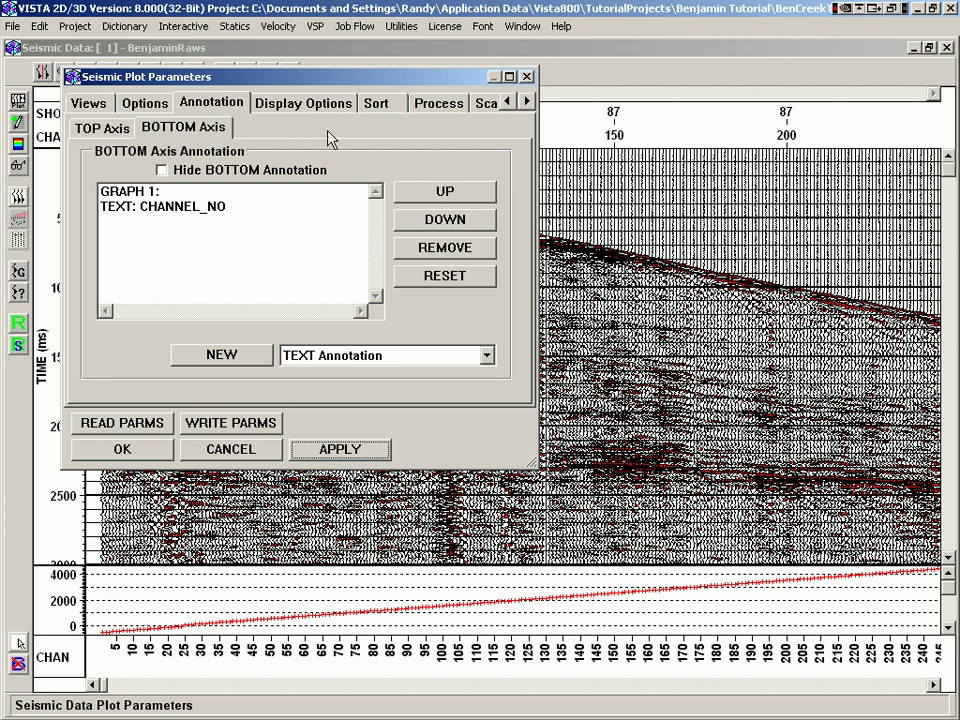
# Turn on Ensemble Display Order in the Sort settings, apply it, and close the parameters.
pyautogui.click(297, 108)
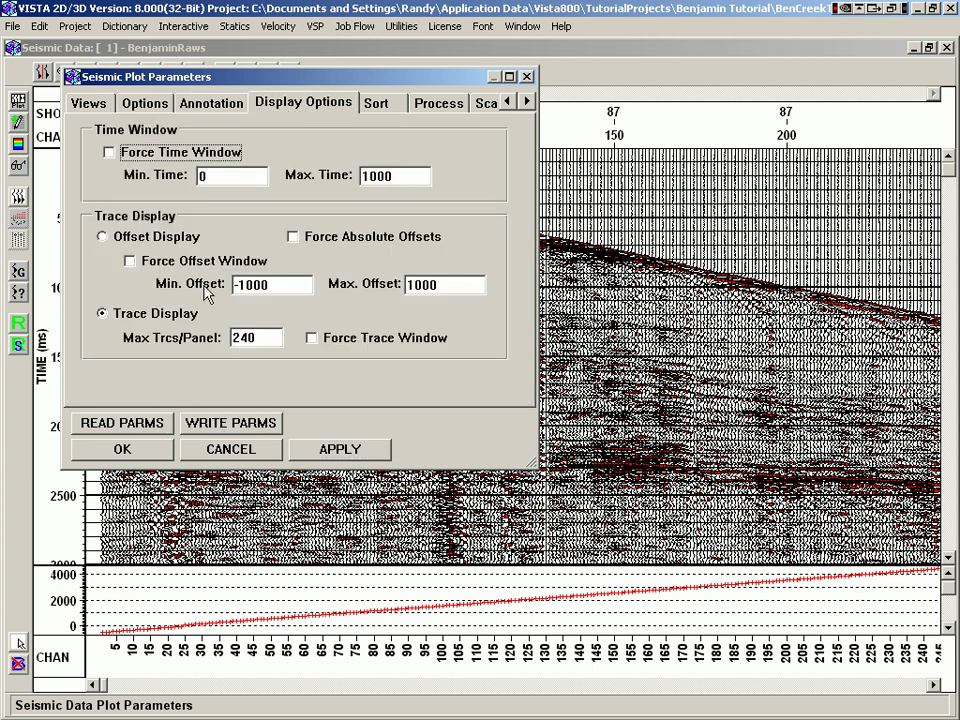
pyautogui.click(367, 112)
pyautogui.click(130, 152)
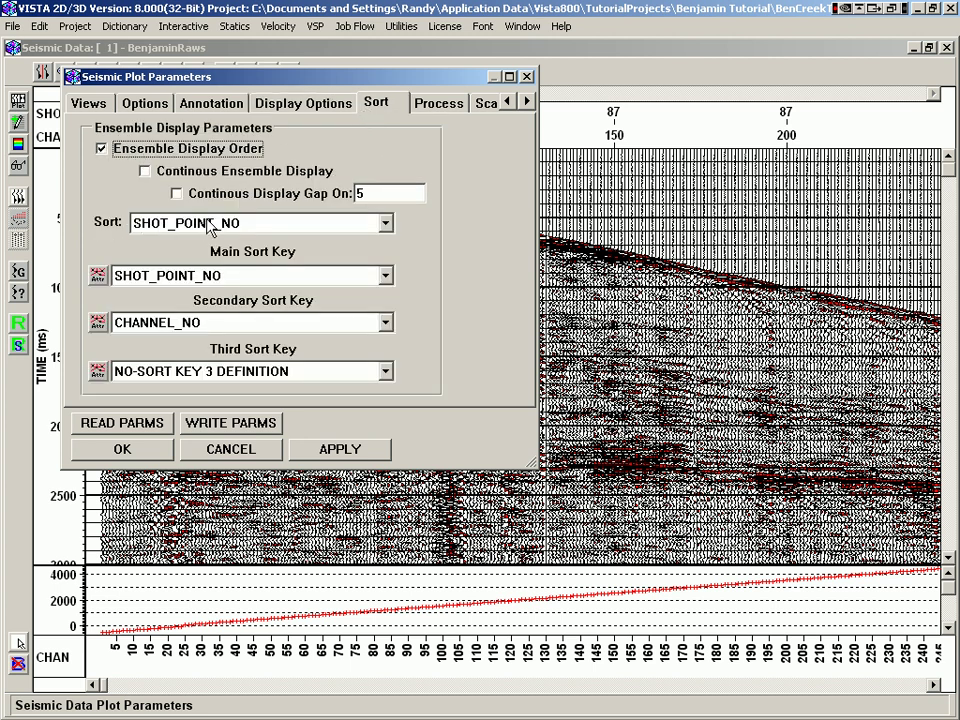
pyautogui.click(340, 449)
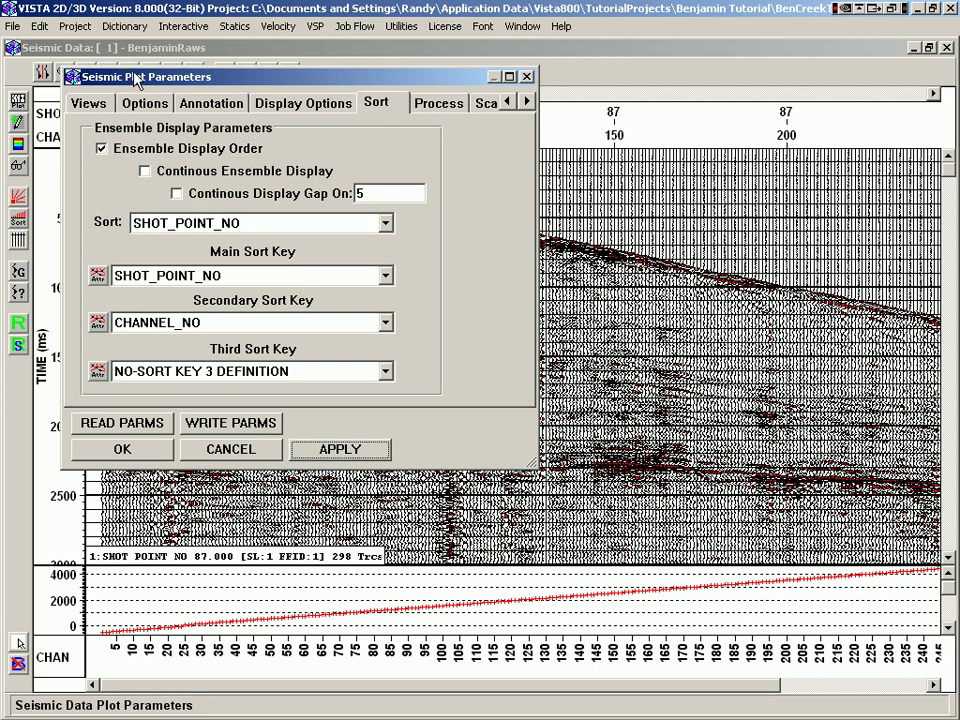
pyautogui.moveTo(157, 88); pyautogui.dragTo(509, 86)
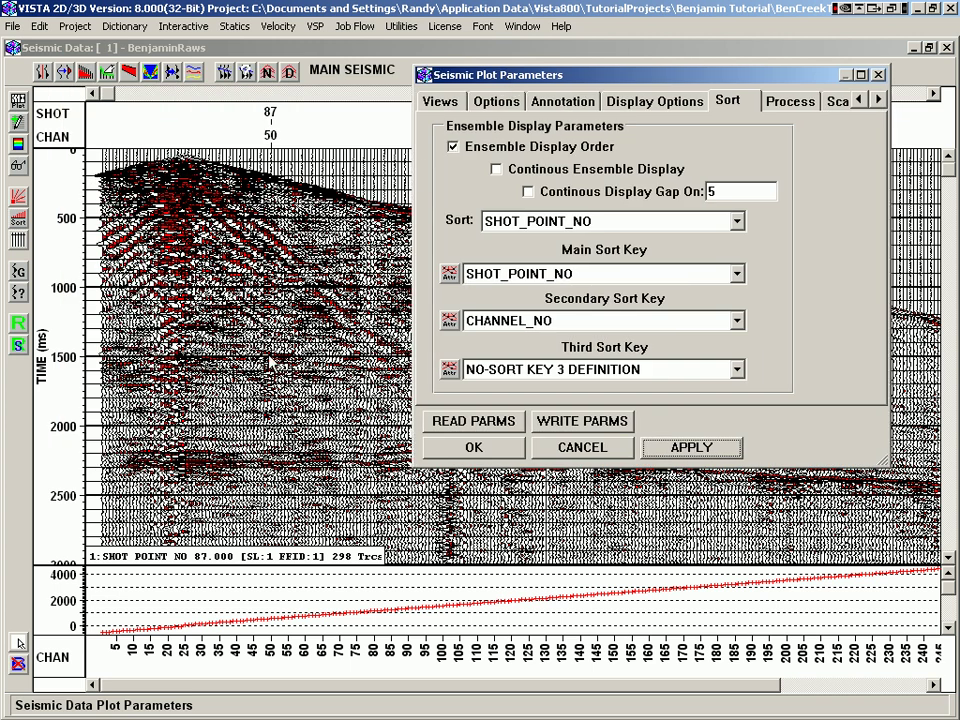
pyautogui.press('Escape')
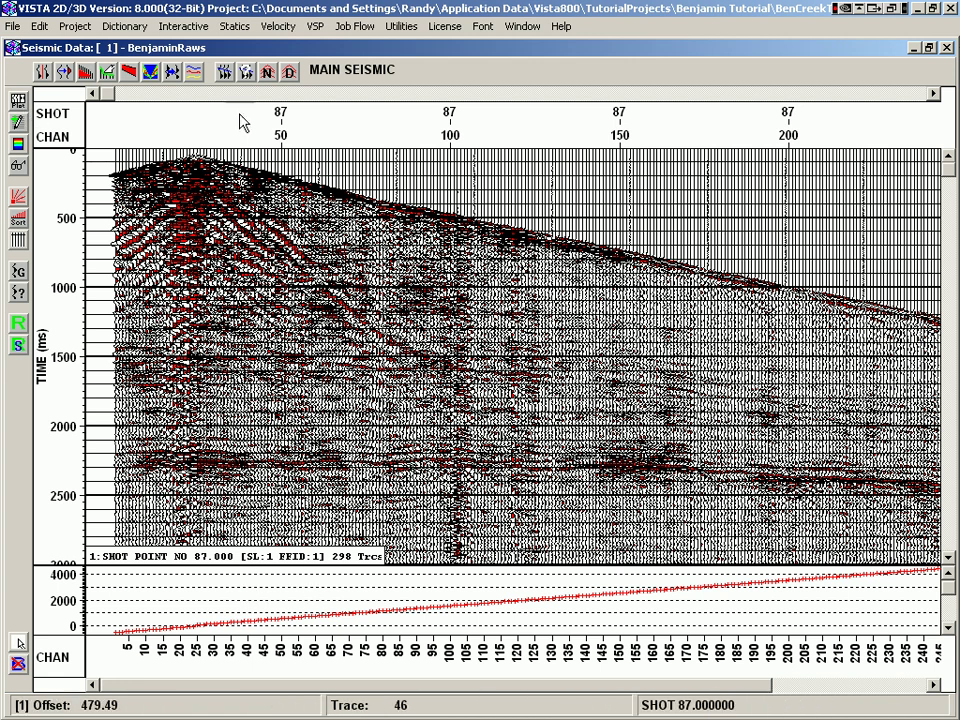
# Step forward through the shot records from shot 87 to shot 110.
pyautogui.click(935, 95)
pyautogui.click(935, 95)
pyautogui.click(935, 95)
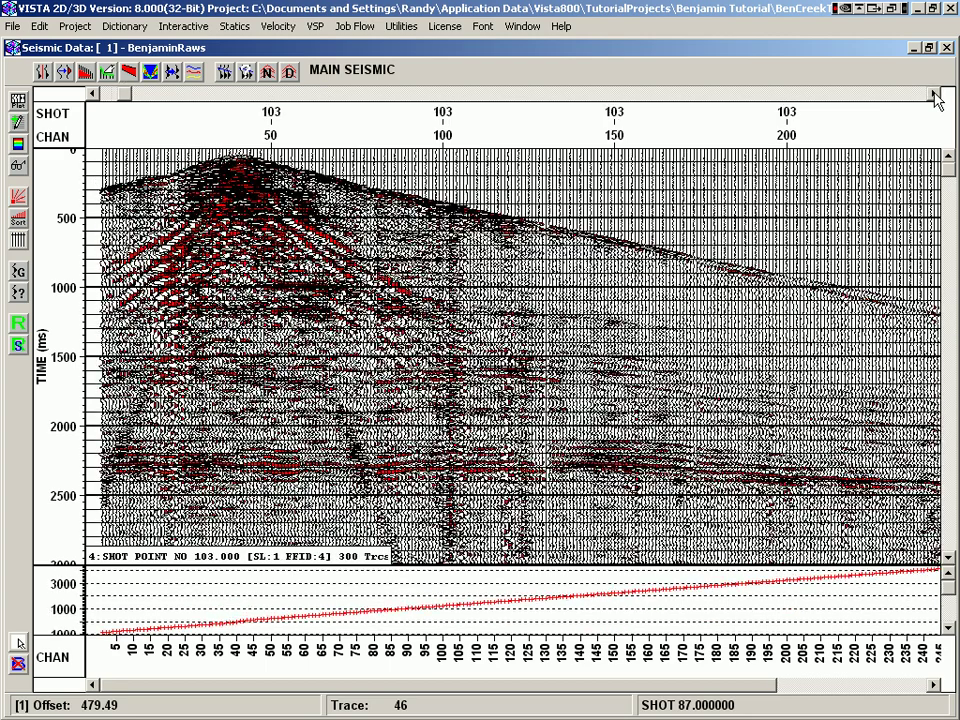
pyautogui.click(935, 95)
pyautogui.click(935, 95)
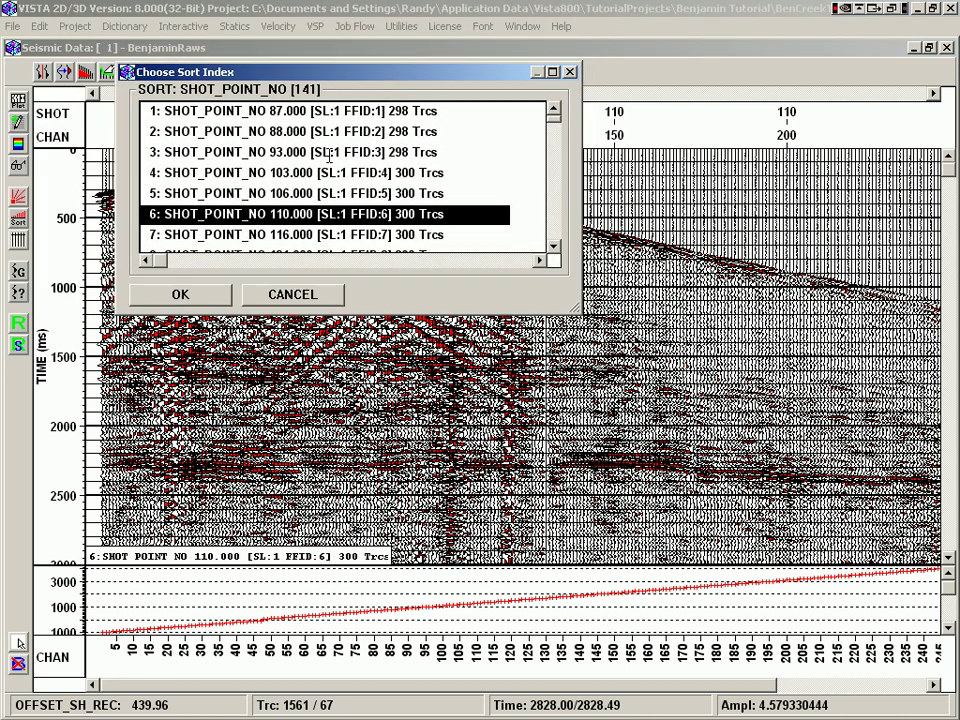
# Pick shot point 272 from the gather list and display its record.
pyautogui.press('Up')
pyautogui.press('Up')
pyautogui.press('Up')
pyautogui.press('Down')
pyautogui.press('Down')
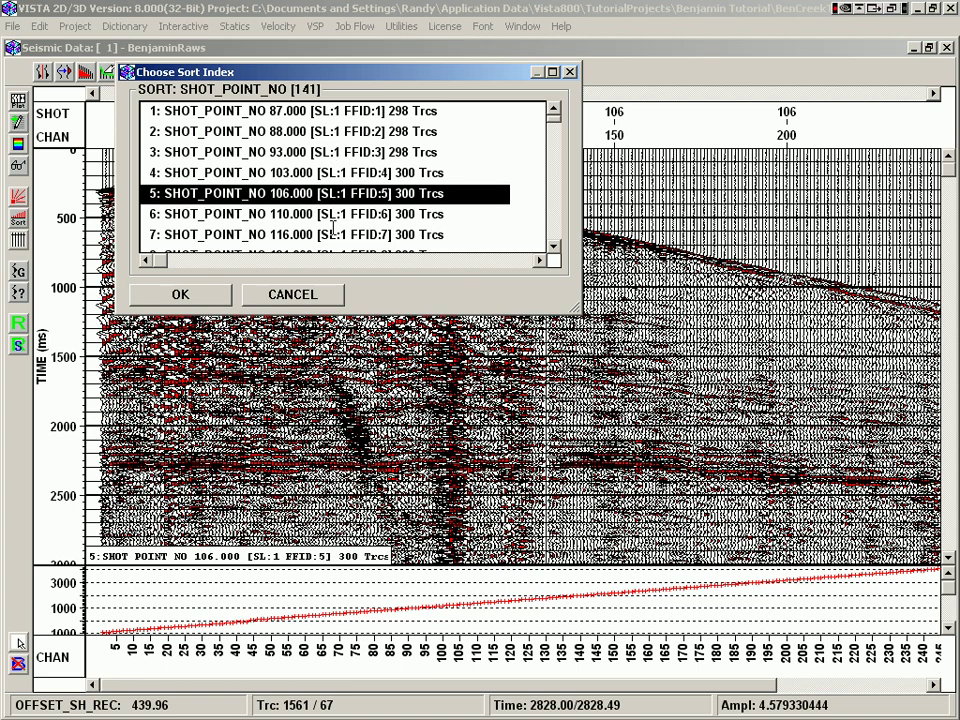
pyautogui.press('Down')
pyautogui.scroll(-6, 553, 236)
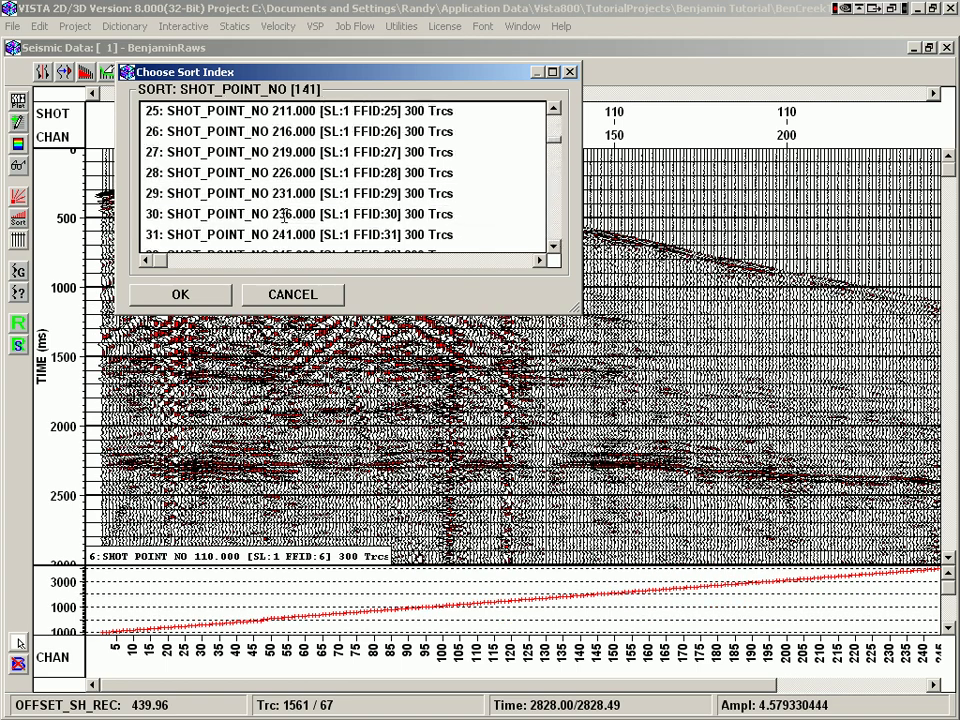
pyautogui.click(278, 215)
pyautogui.scroll(-2, 558, 244)
pyautogui.click(370, 235)
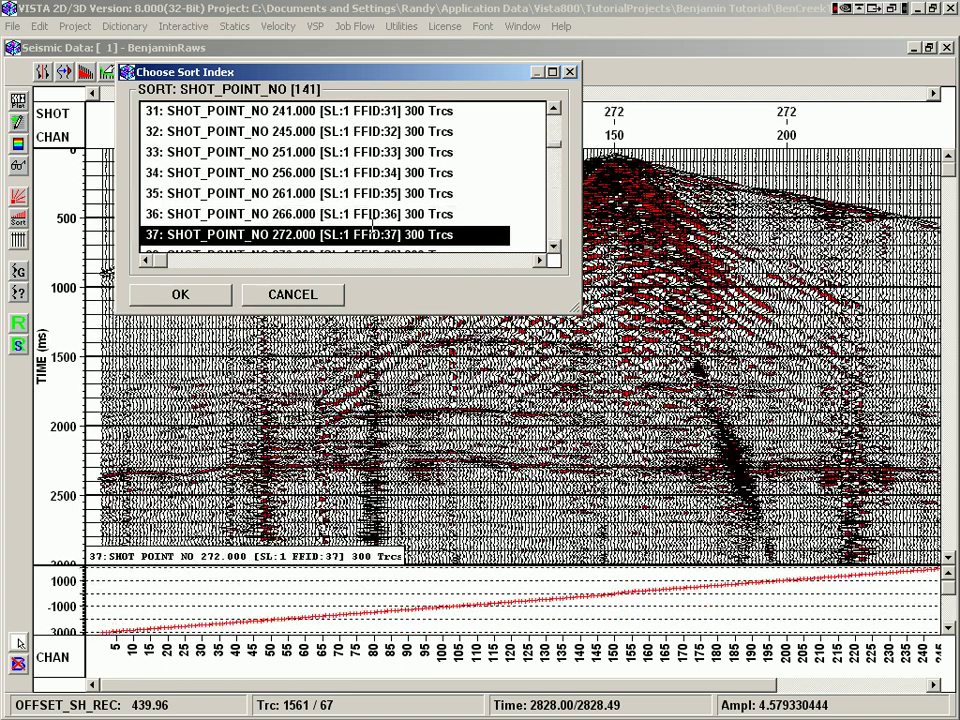
pyautogui.click(180, 295)
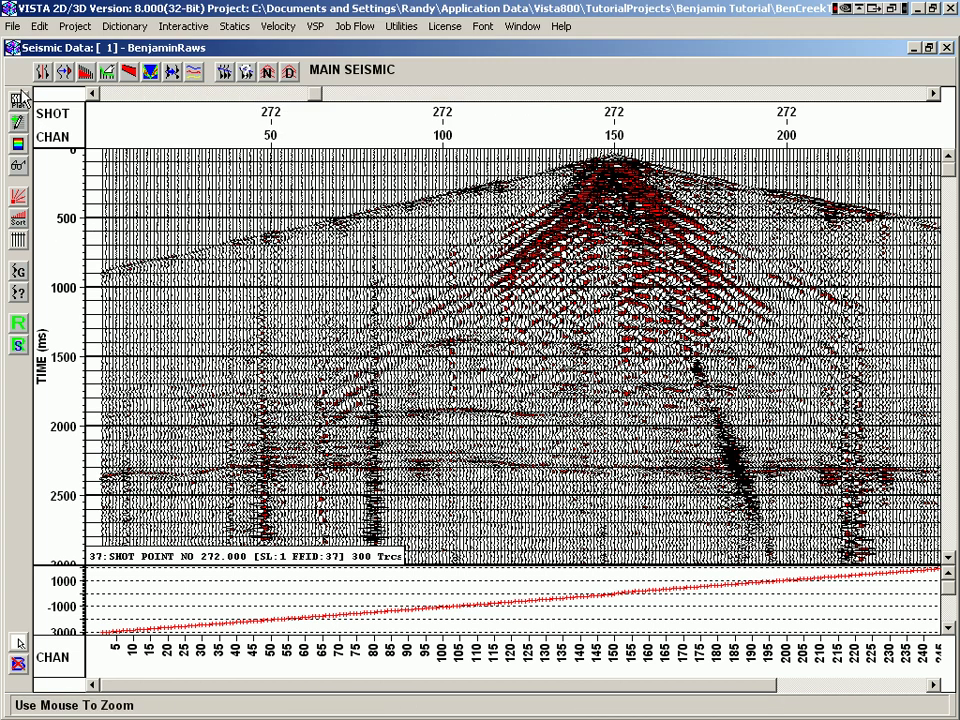
pyautogui.click(18, 145)
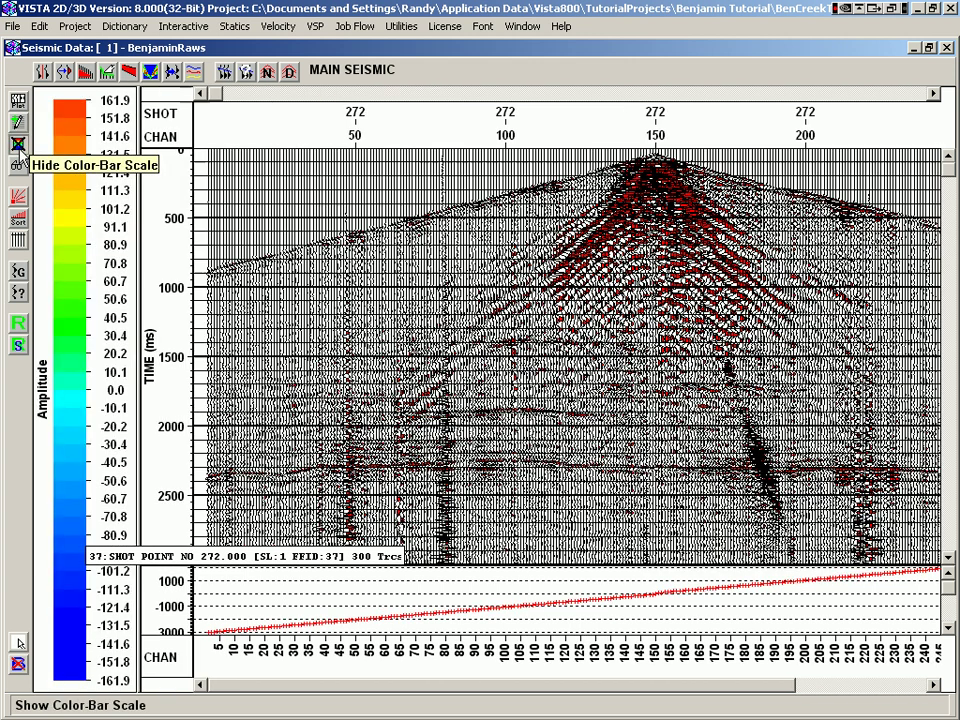
pyautogui.click(18, 145)
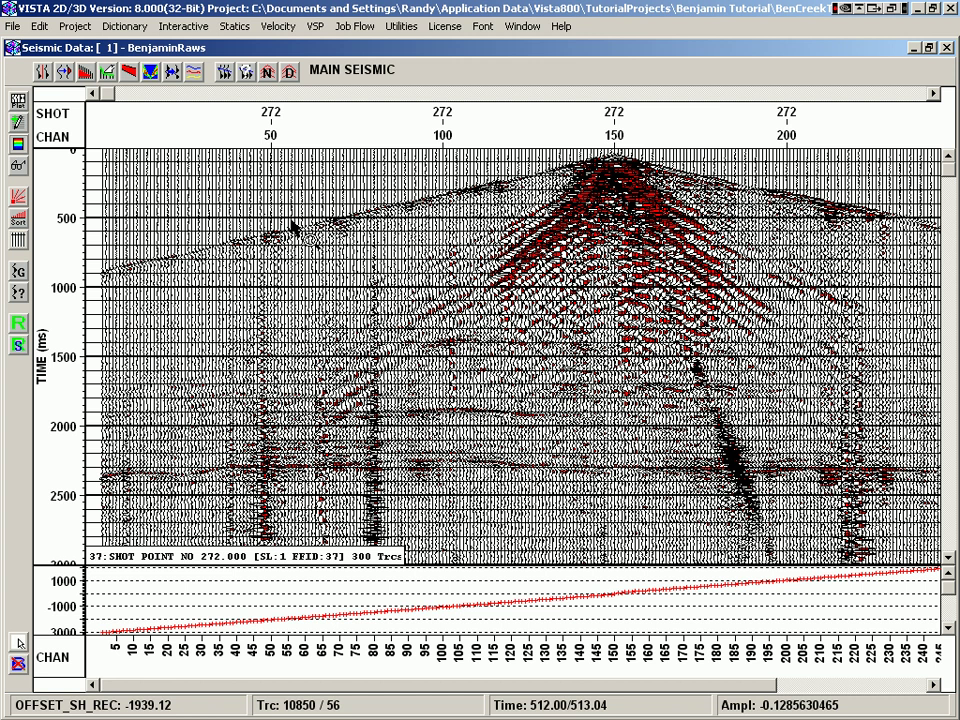
pyautogui.click(18, 145)
pyautogui.click(18, 145)
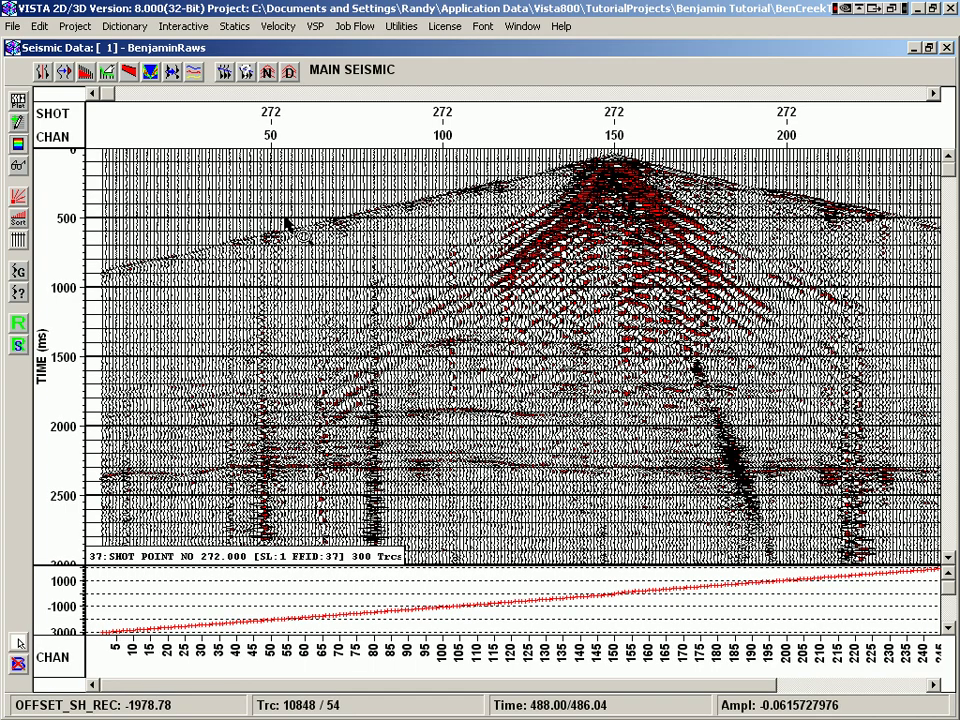
pyautogui.press('a')
pyautogui.press('o')
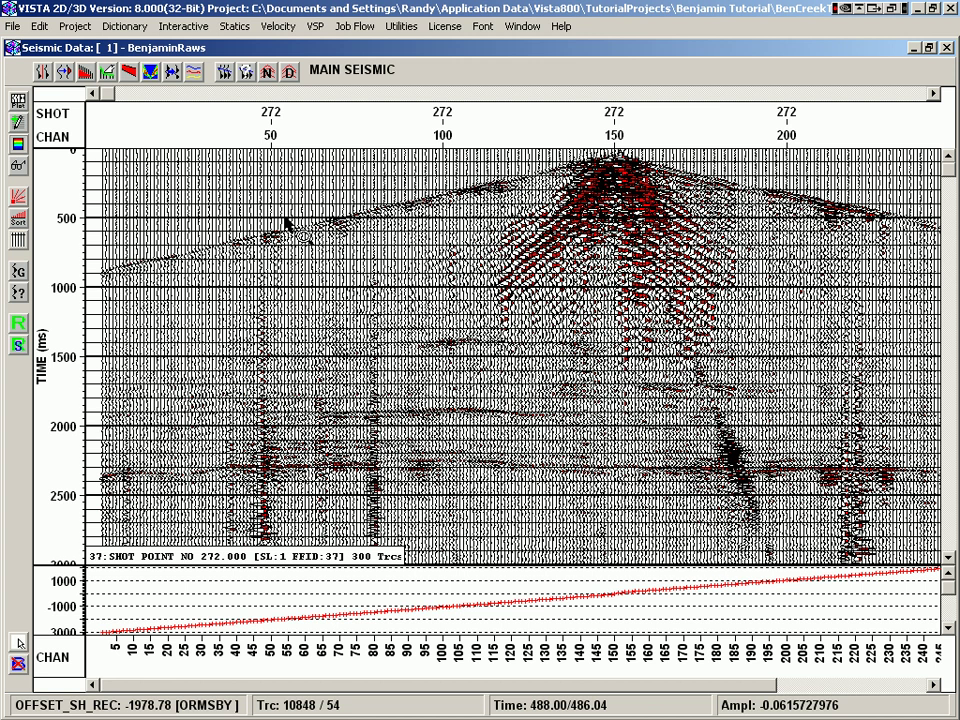
pyautogui.press('o')
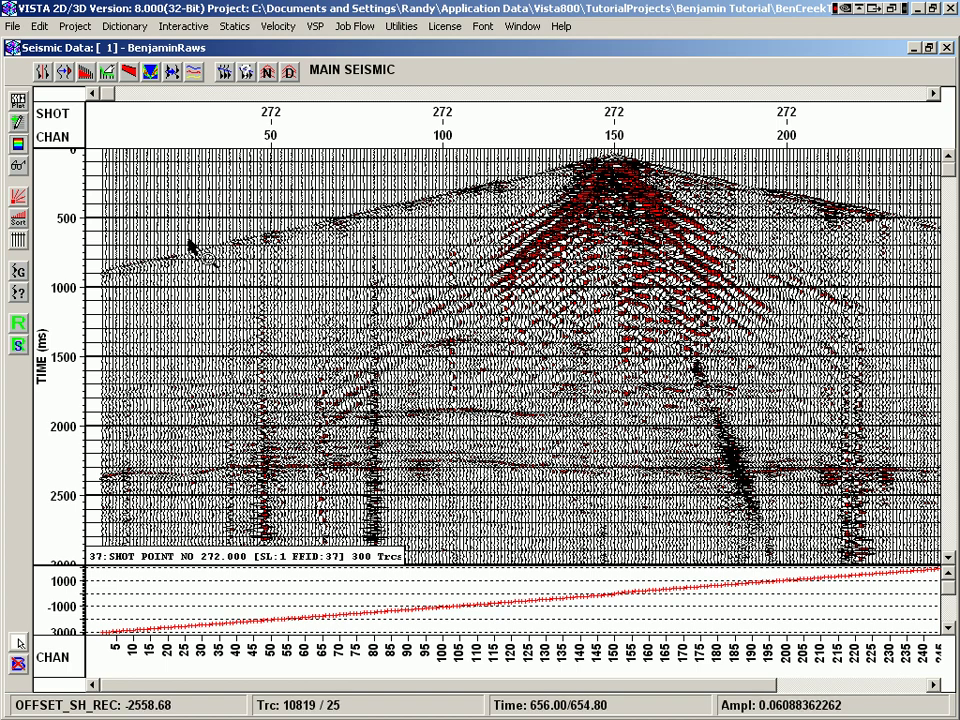
pyautogui.click(20, 167)
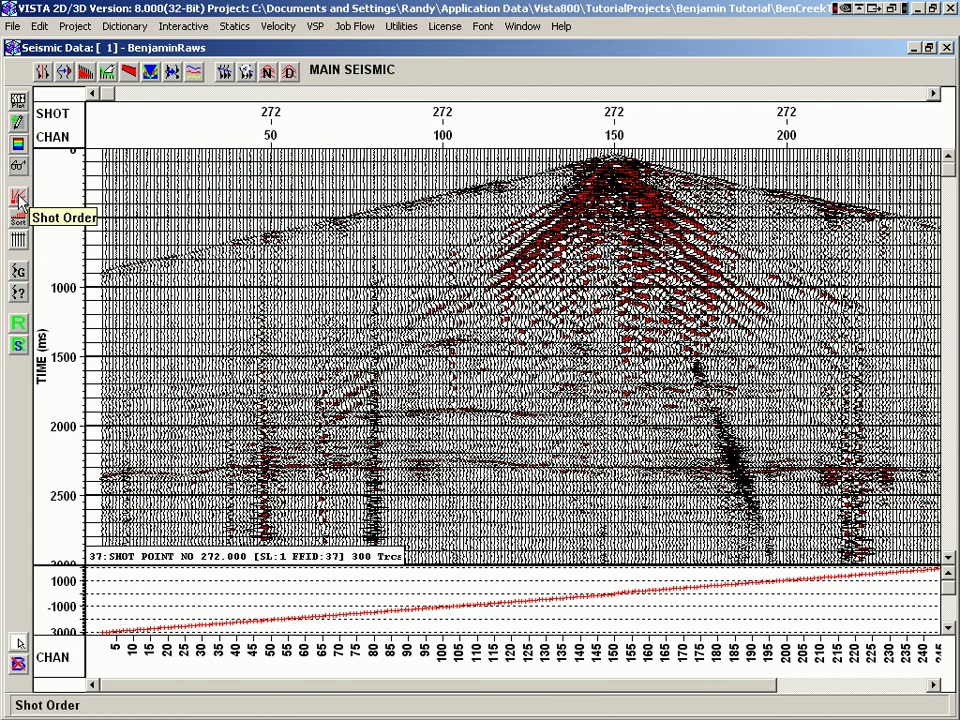
# Re-sort the display into receiver order and page through the next receiver stations.
pyautogui.click(20, 200)
pyautogui.click(66, 155)
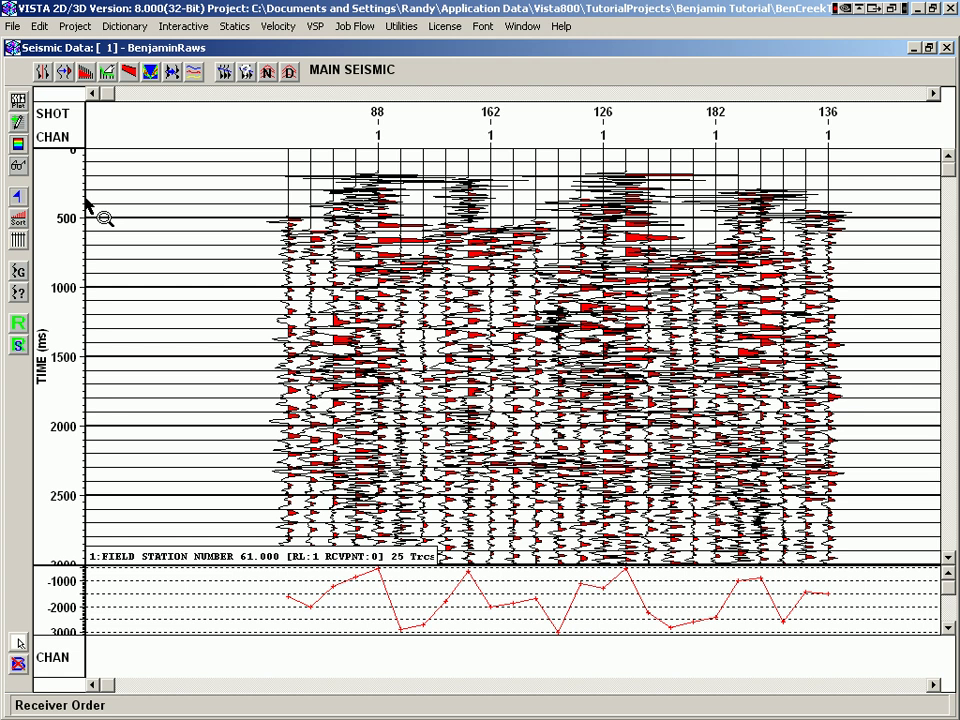
pyautogui.click(439, 94)
pyautogui.click(439, 94)
# Switch to CMP bin order, toggle Continuous Sort Spread on and off, then return to shot order.
pyautogui.click(20, 200)
pyautogui.click(107, 197)
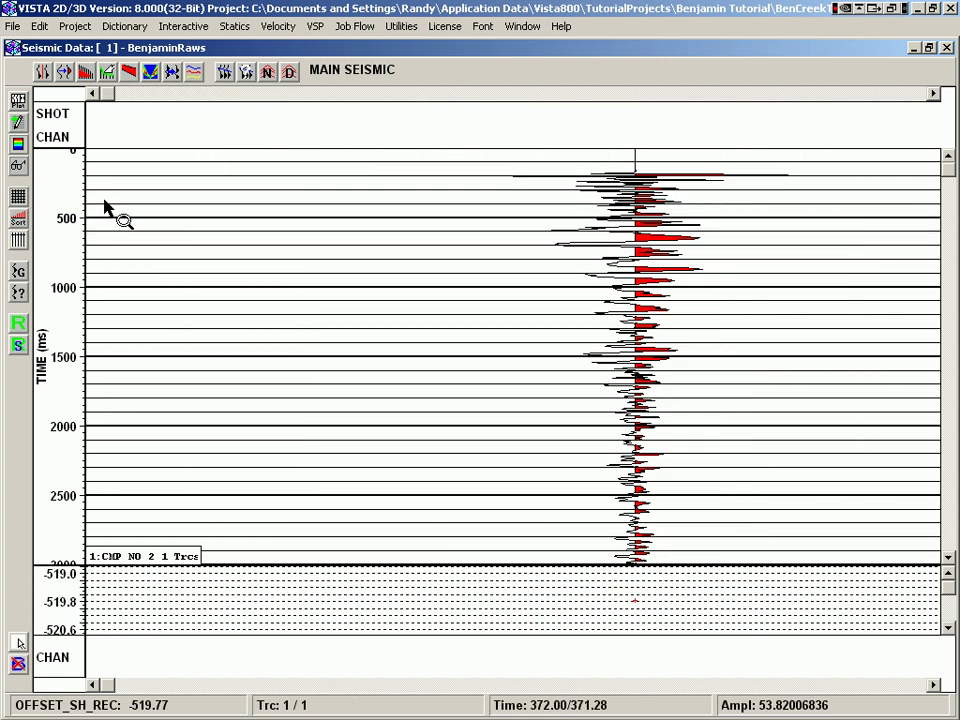
pyautogui.click(20, 220)
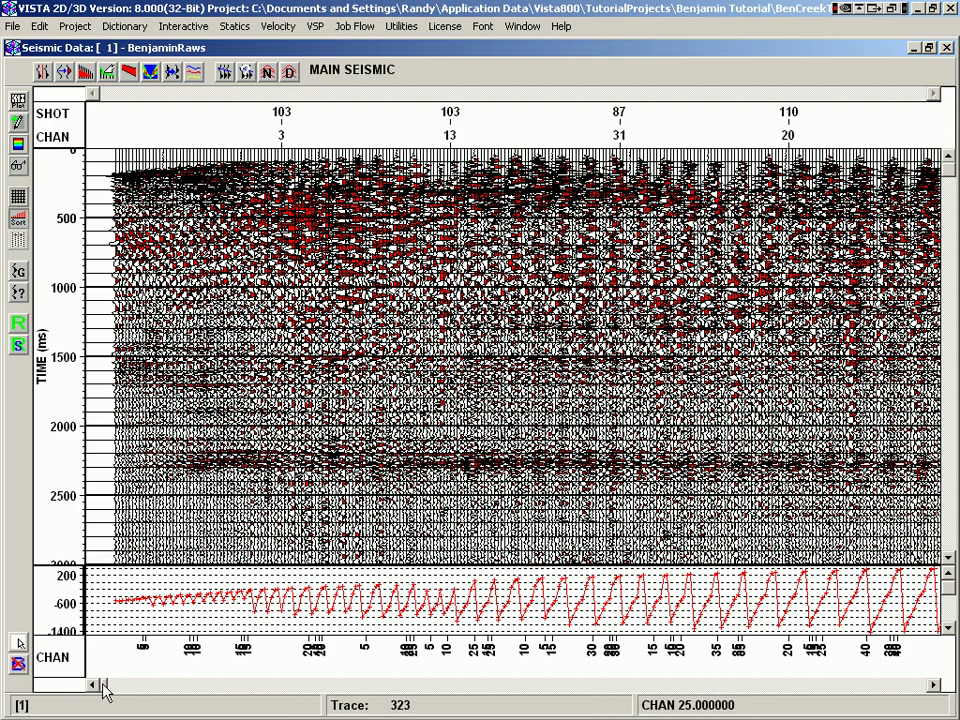
pyautogui.moveTo(107, 690)
pyautogui.mouseDown()
pyautogui.moveTo(182, 690)
pyautogui.moveTo(96, 688)
pyautogui.mouseUp()
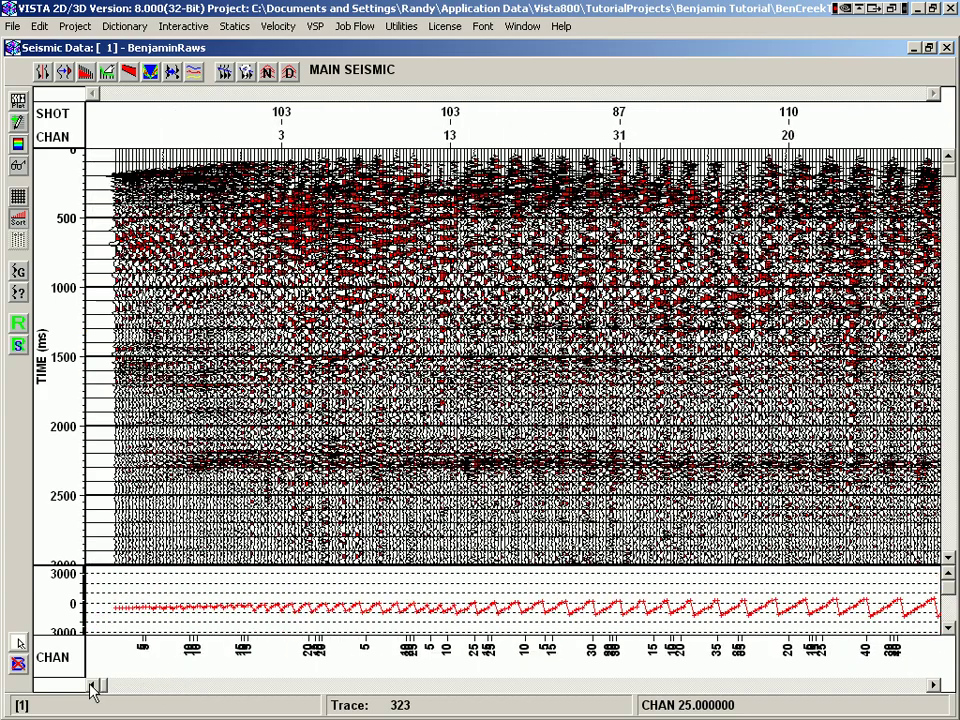
pyautogui.click(19, 223)
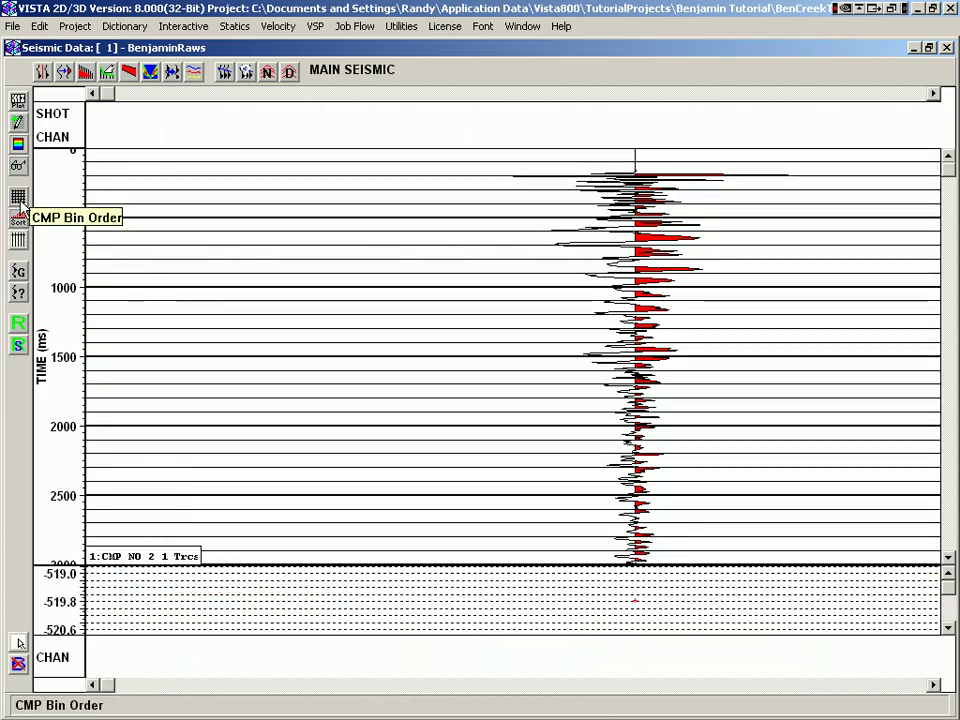
pyautogui.click(18, 200)
pyautogui.click(64, 197)
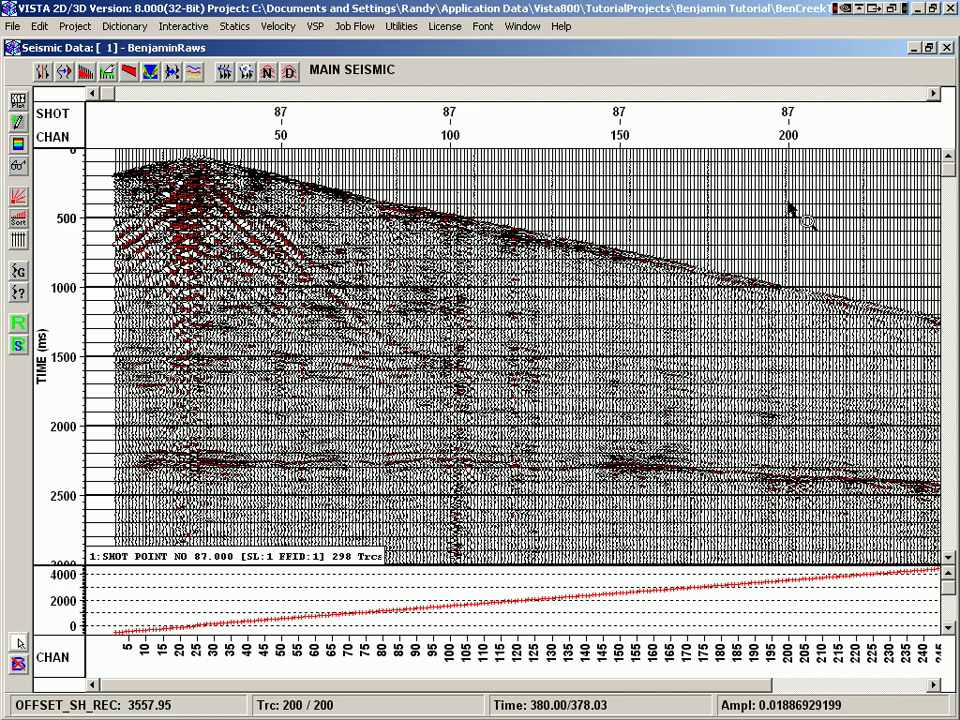
# Switch Plot Trace Mode to OFFSET, step forward three shots, then drag back to shot 88.
pyautogui.click(17, 196)
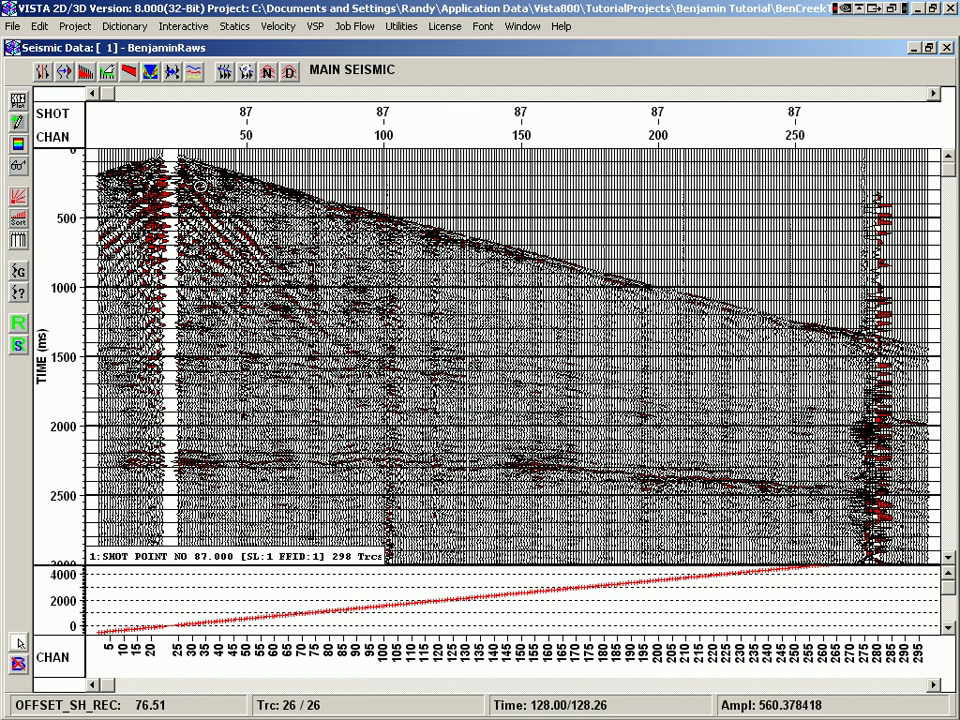
pyautogui.click(936, 94)
pyautogui.click(936, 94)
pyautogui.click(936, 94)
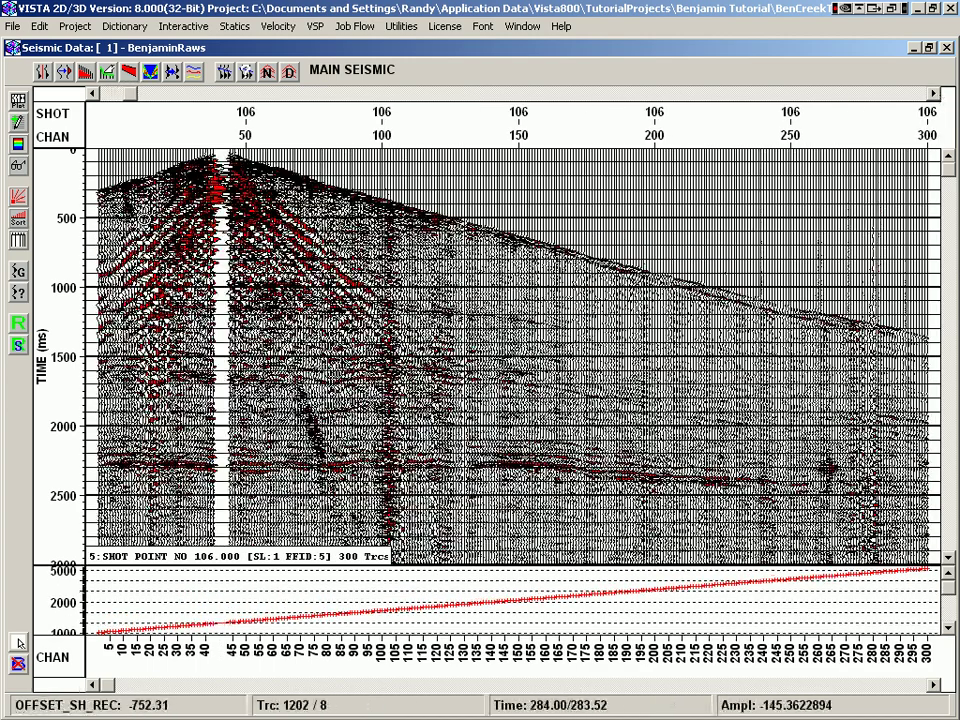
pyautogui.moveTo(130, 93); pyautogui.dragTo(96, 93)
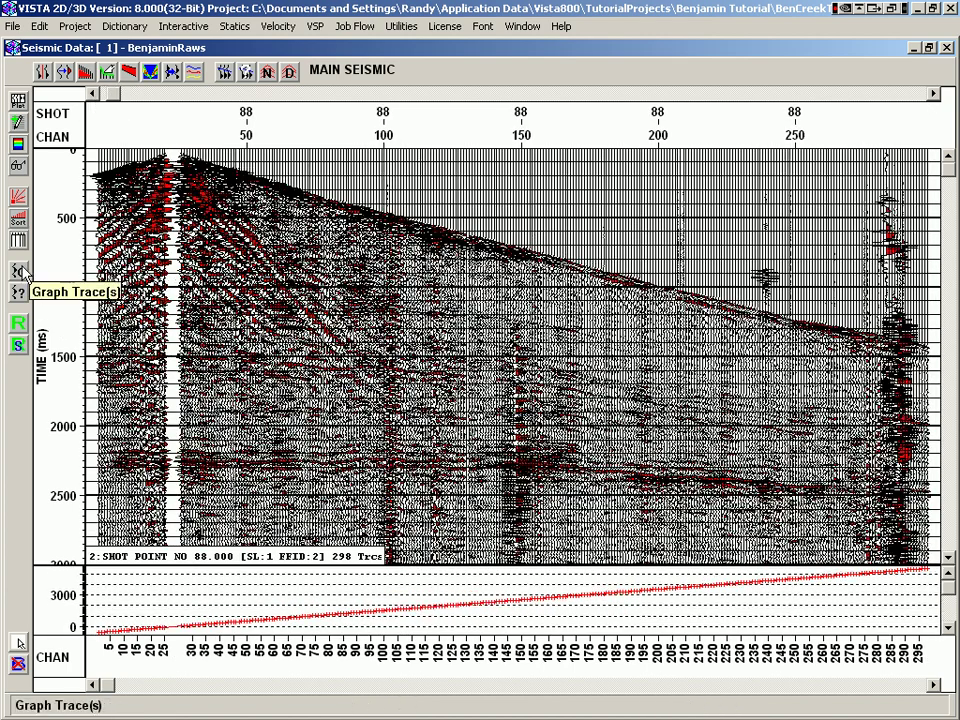
pyautogui.click(19, 271)
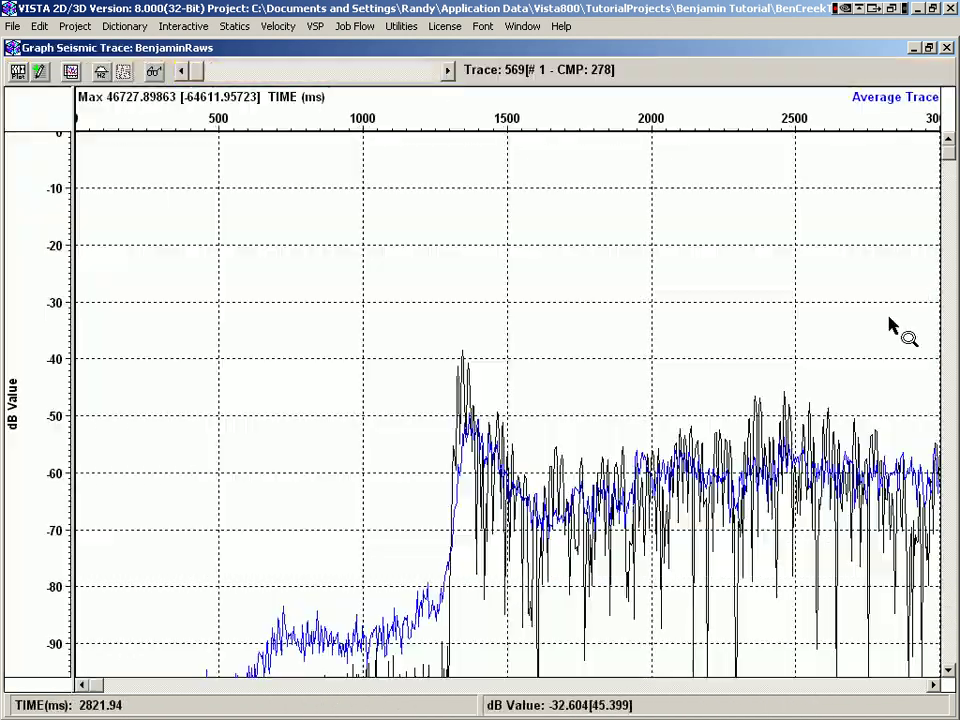
pyautogui.click(655, 233)
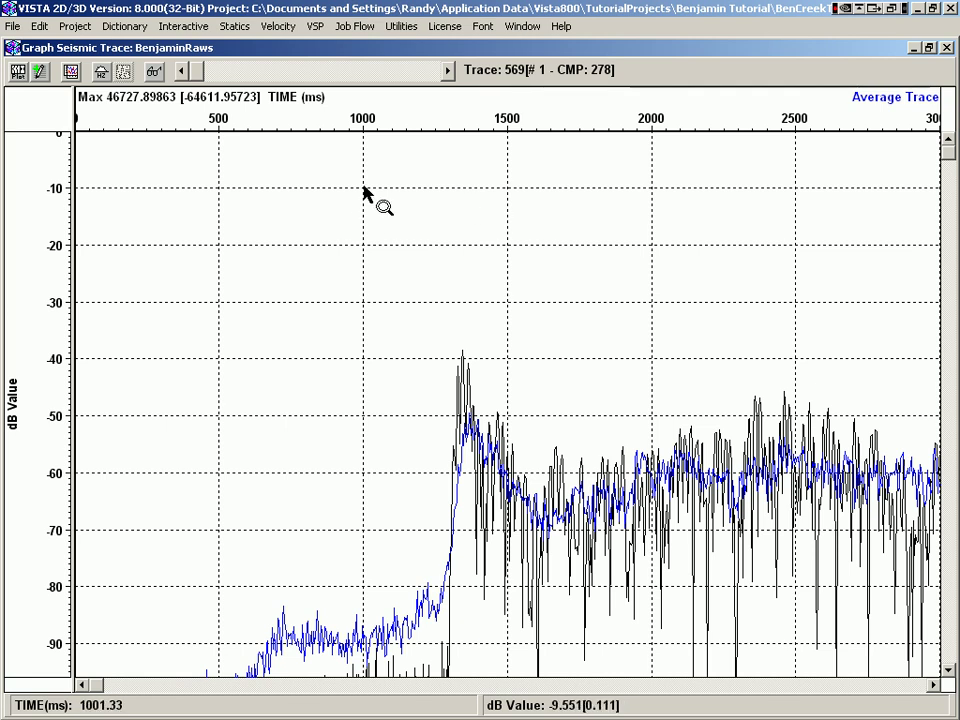
pyautogui.click(12, 50)
pyautogui.click(40, 160)
pyautogui.click(16, 293)
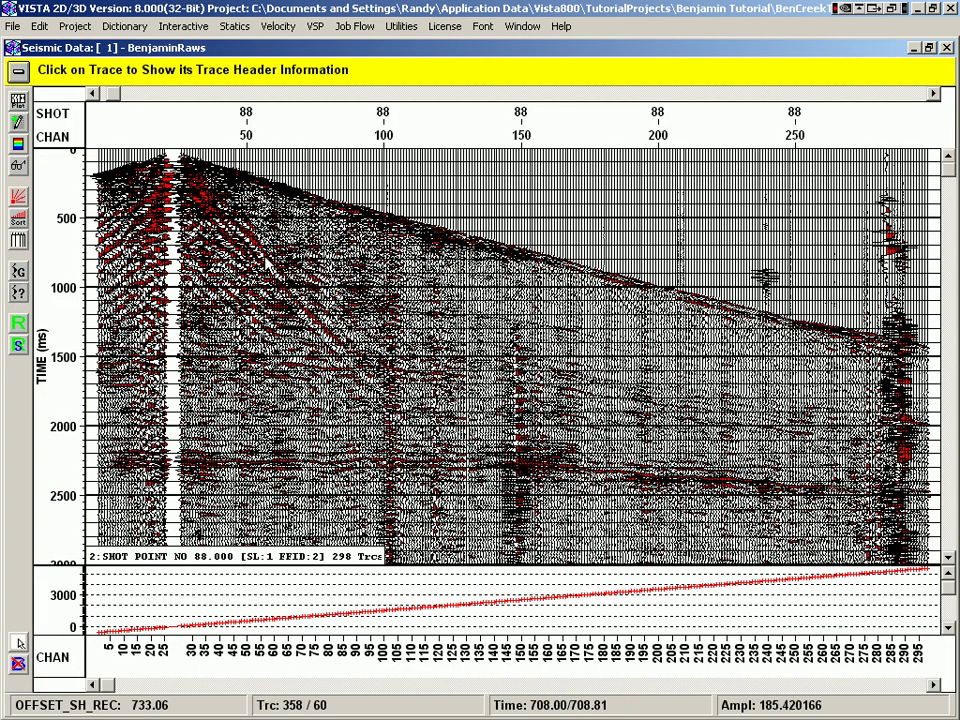
pyautogui.click(902, 267)
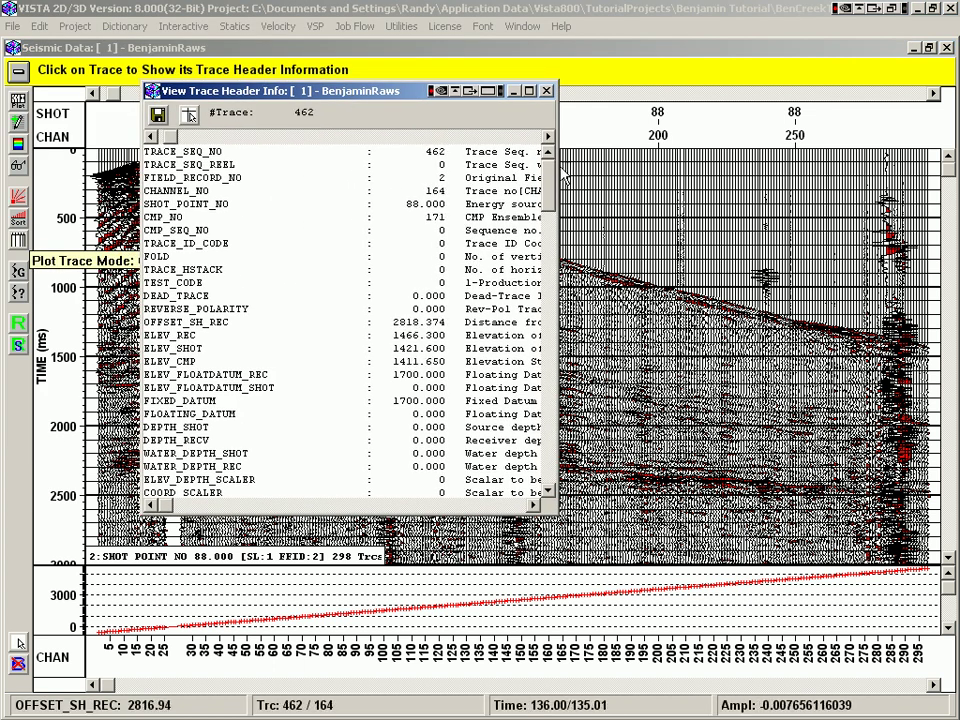
pyautogui.scroll(-10, 550, 230)
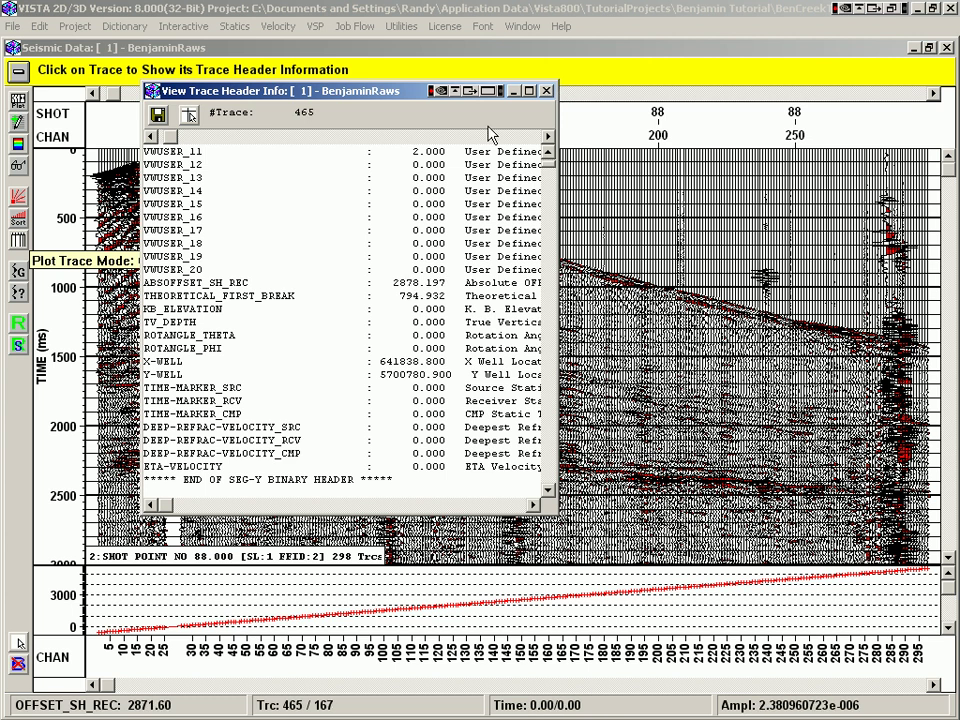
pyautogui.moveTo(320, 90); pyautogui.dragTo(632, 103)
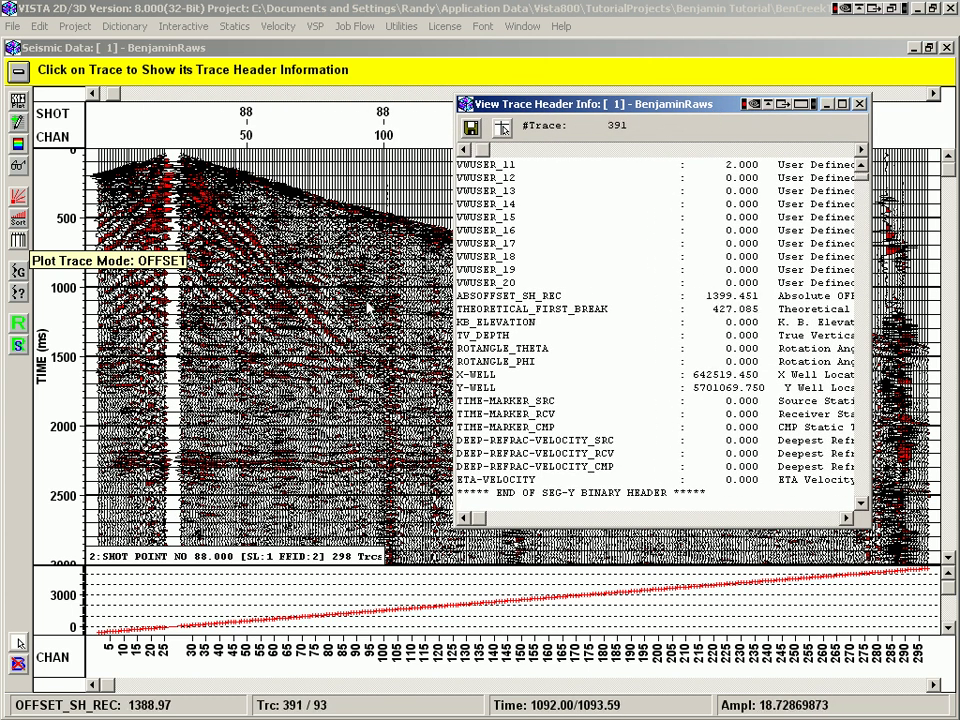
pyautogui.click(465, 107)
pyautogui.click(490, 221)
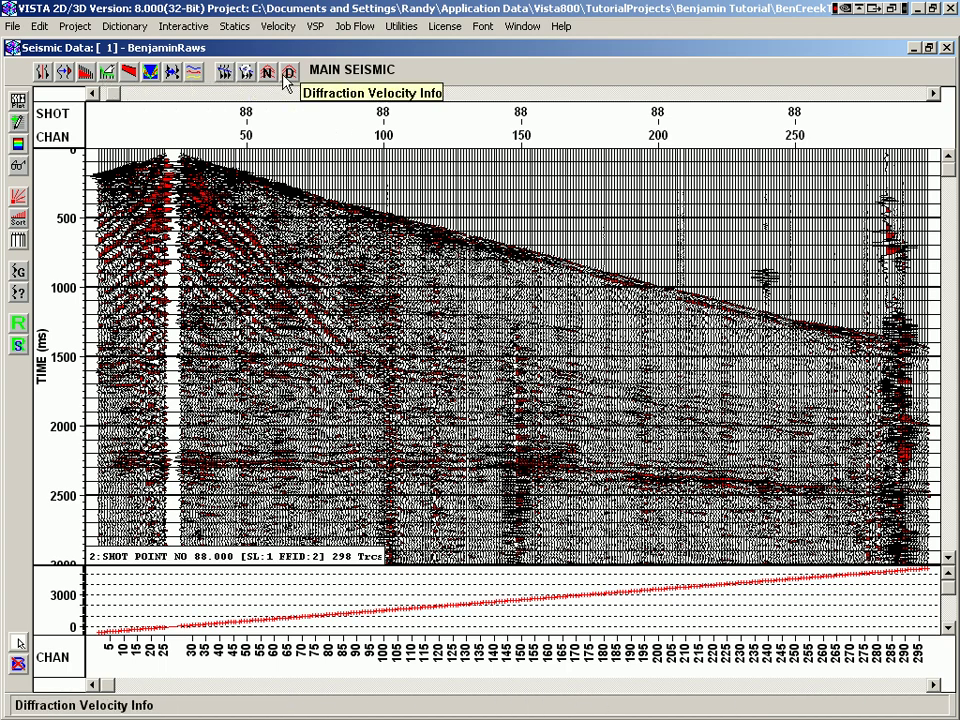
# Pick a three-pair LMO function along the first breaks, accept it, and page to shot 211.
pyautogui.click(225, 75)
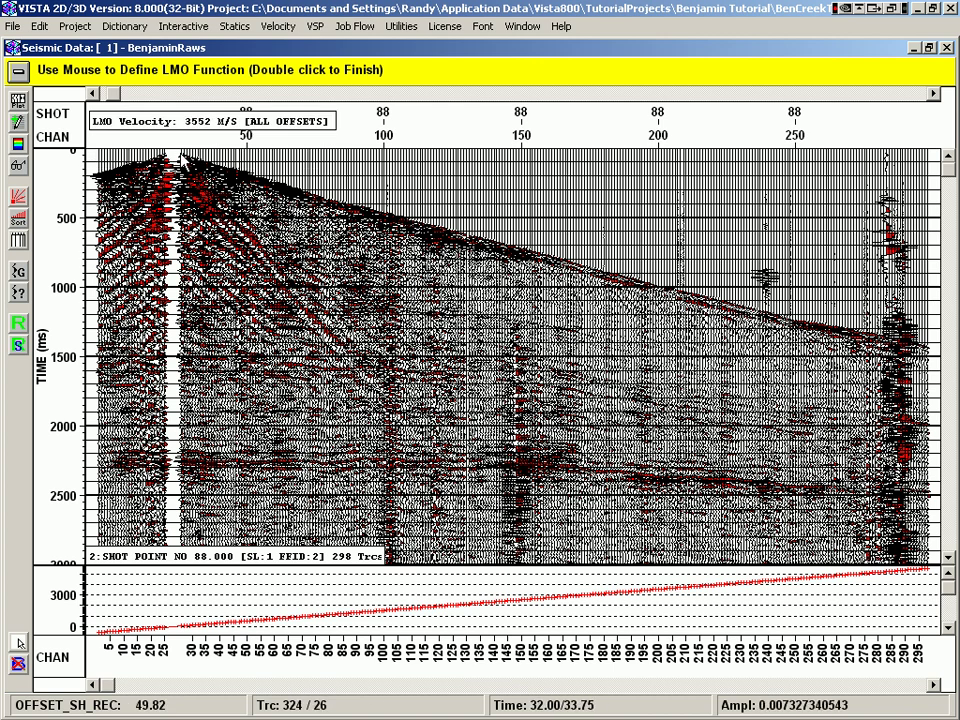
pyautogui.click(180, 154)
pyautogui.click(369, 215)
pyautogui.click(656, 286)
pyautogui.doubleClick(782, 320)
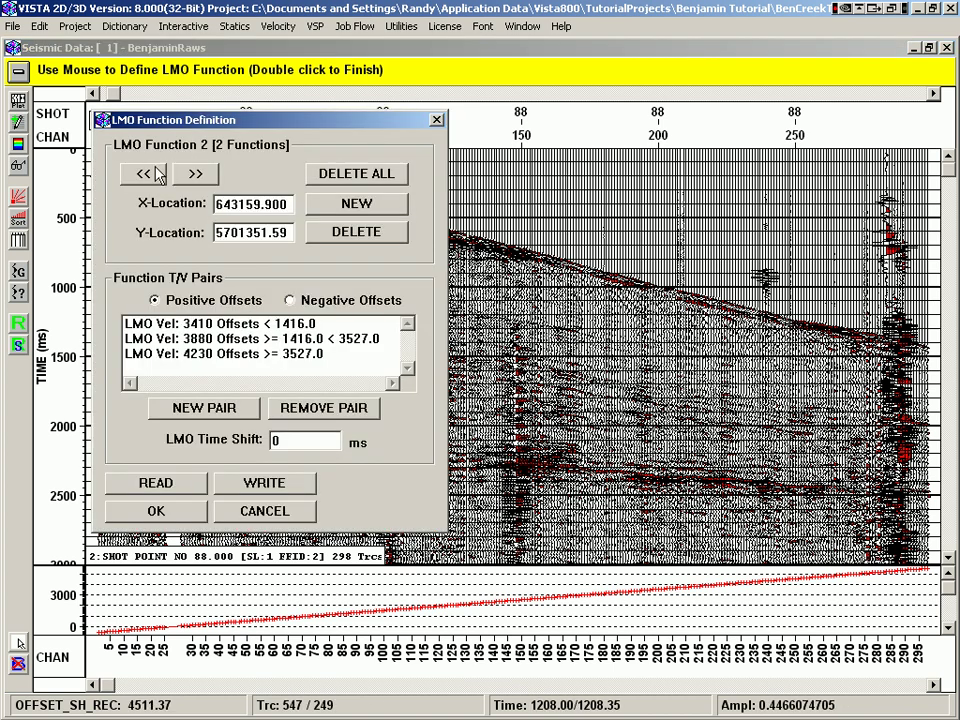
pyautogui.click(154, 510)
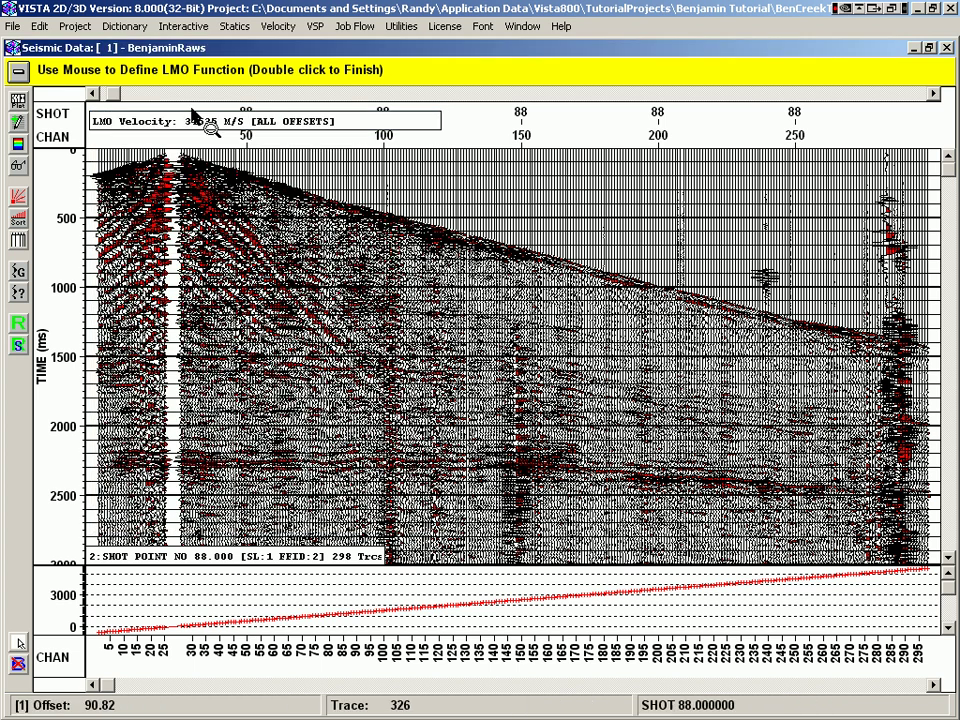
pyautogui.click(18, 73)
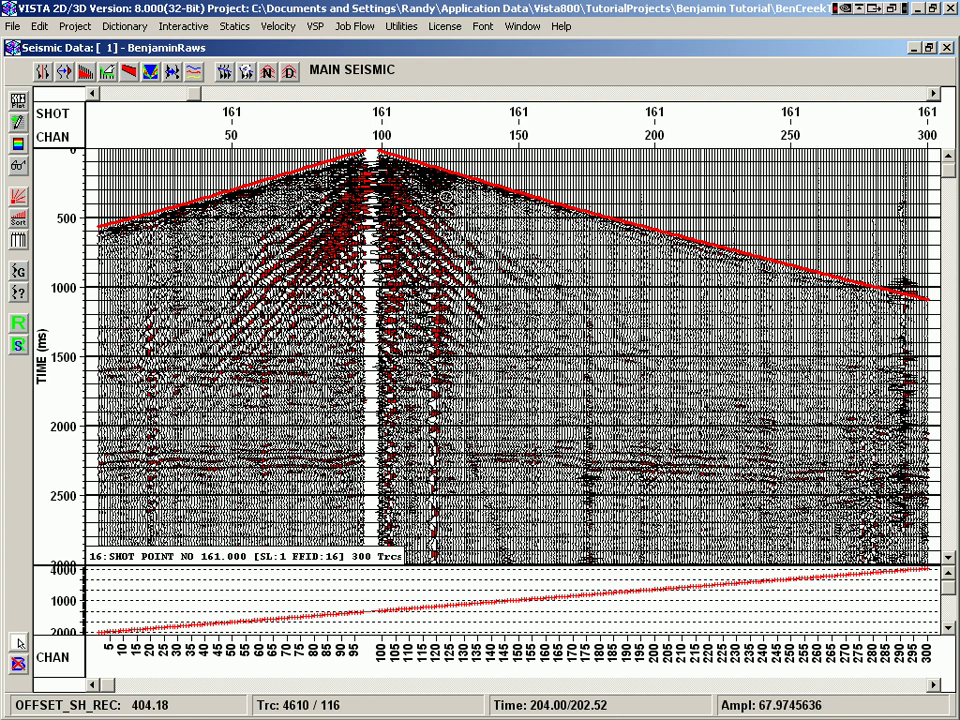
pyautogui.click(570, 94)
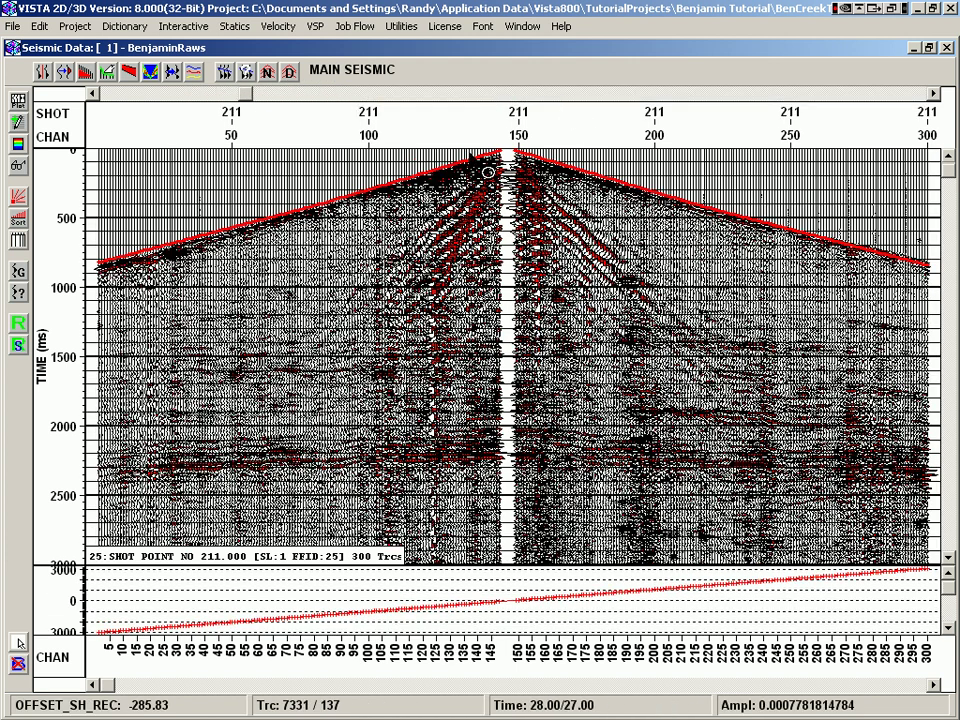
# Hide the LMO lines and measure event velocities of 1065.48, 1156.86, 1260.91 and 2796.52 M/S.
pyautogui.click(355, 278)
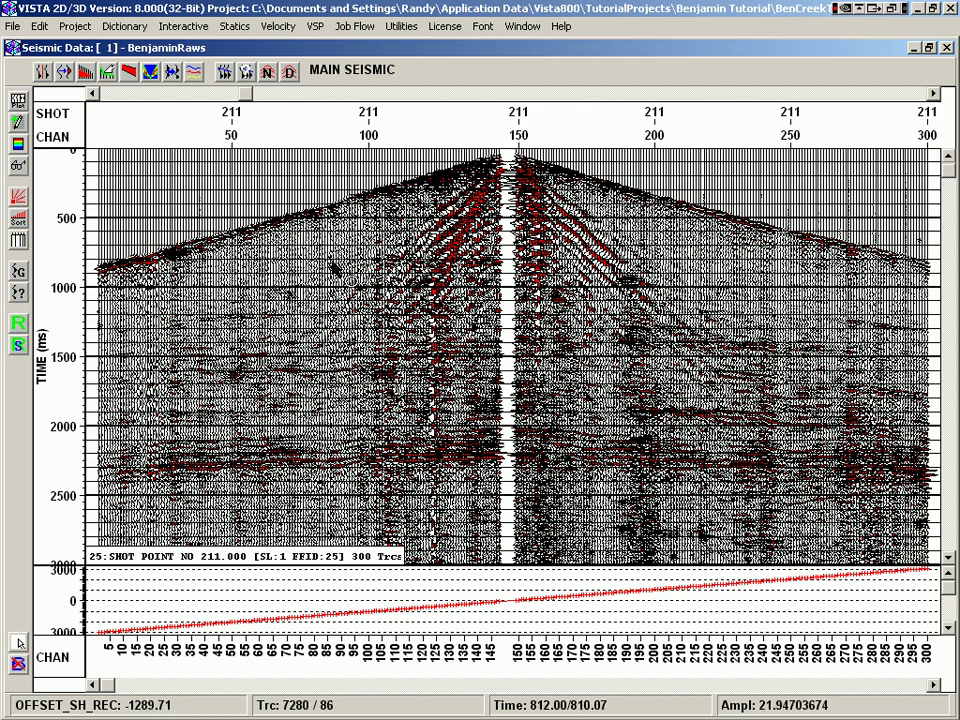
pyautogui.click(247, 74)
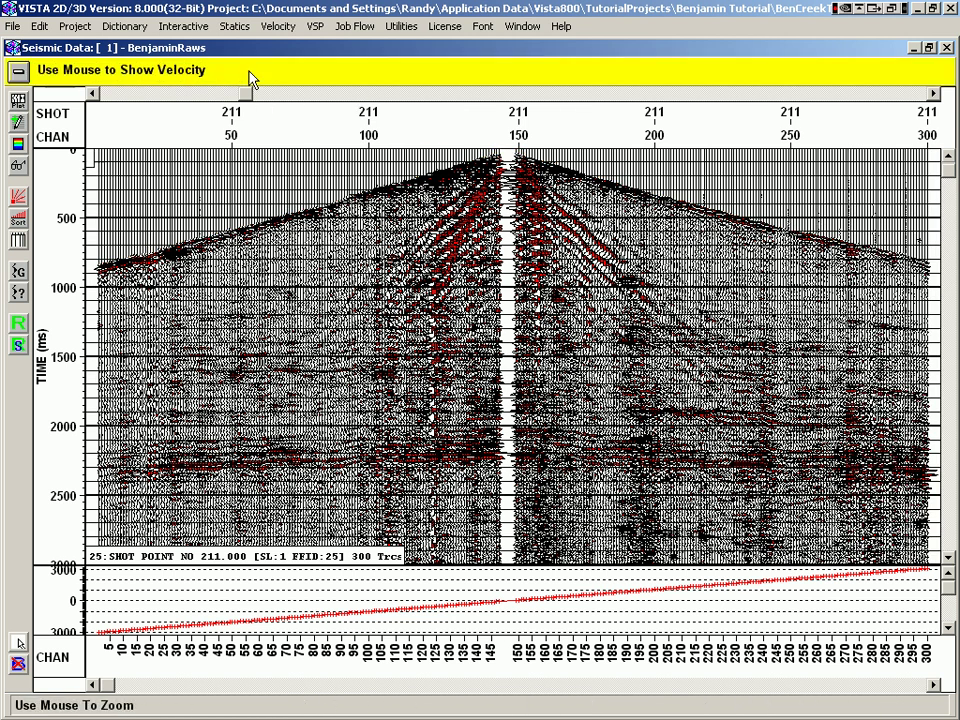
pyautogui.click(389, 282)
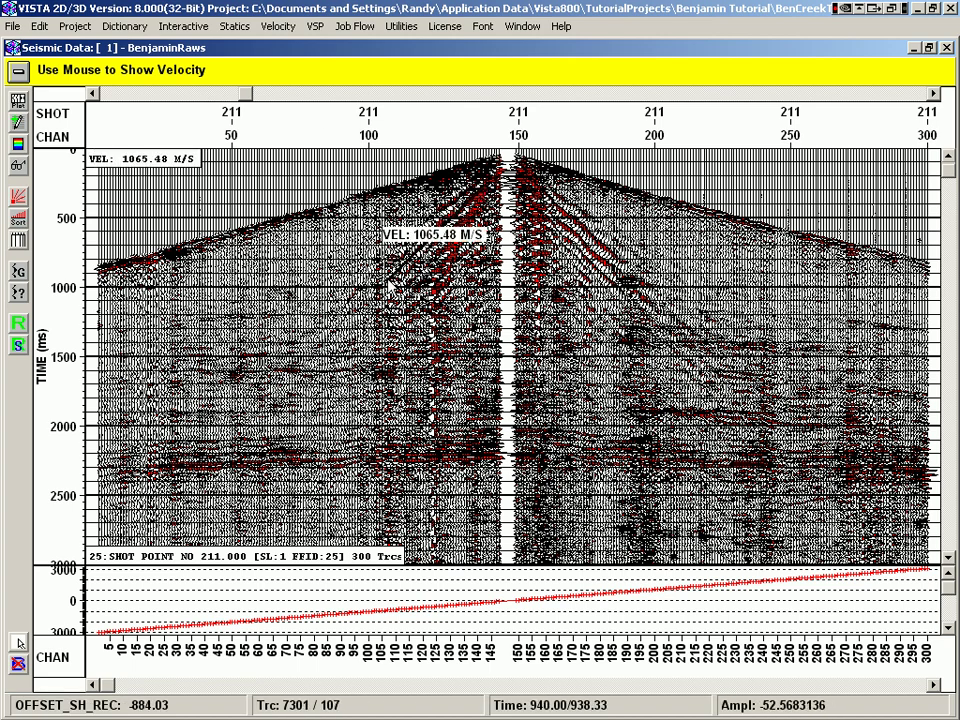
pyautogui.click(630, 272)
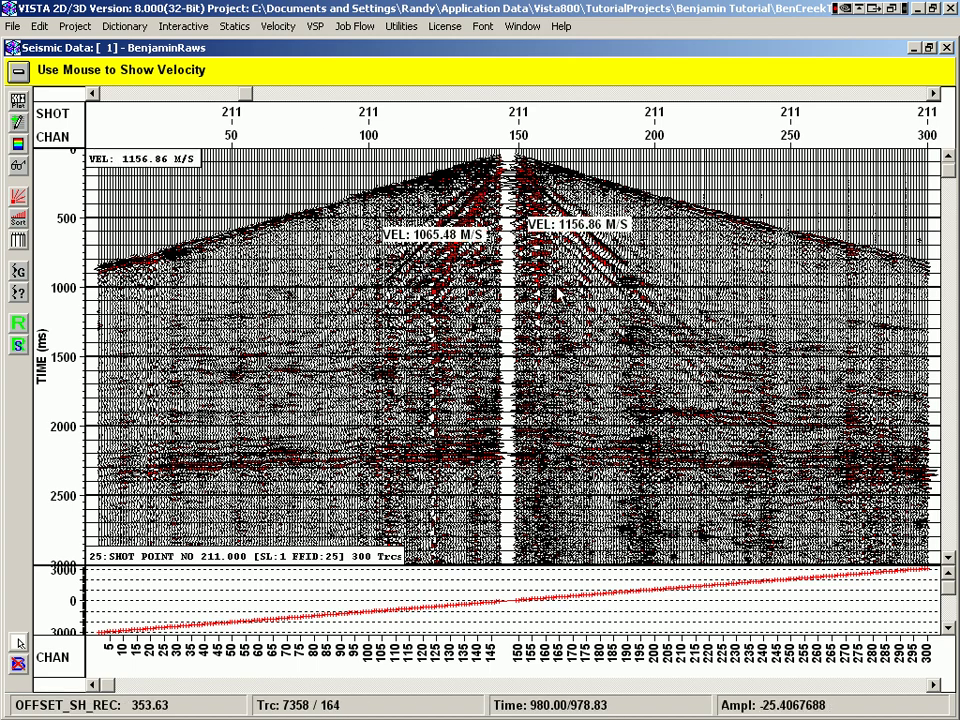
pyautogui.click(613, 313)
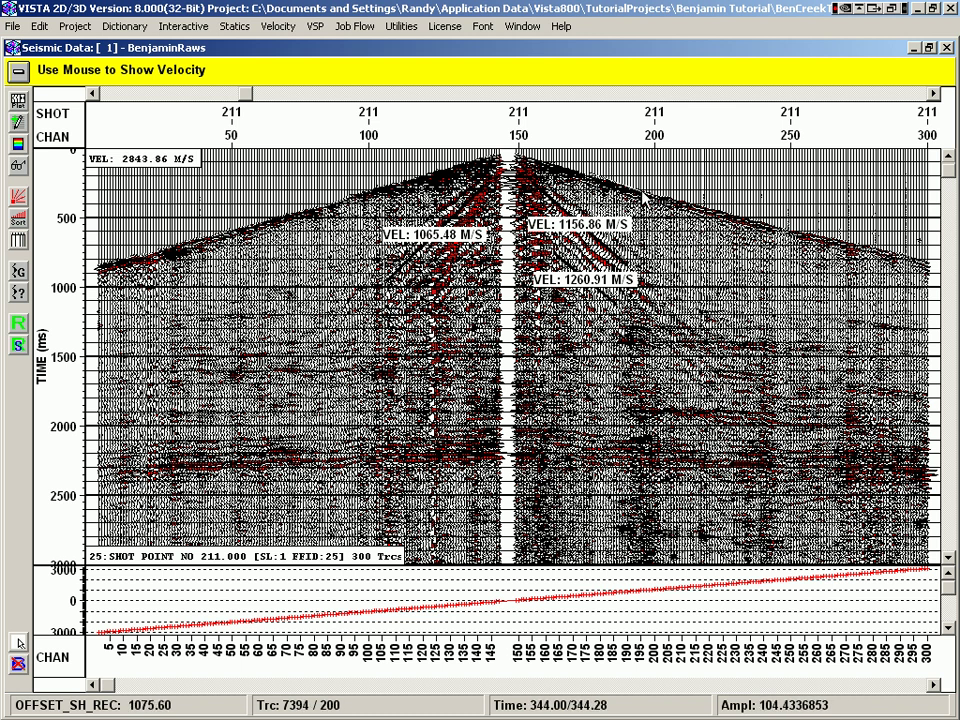
pyautogui.click(705, 218)
pyautogui.click(934, 93)
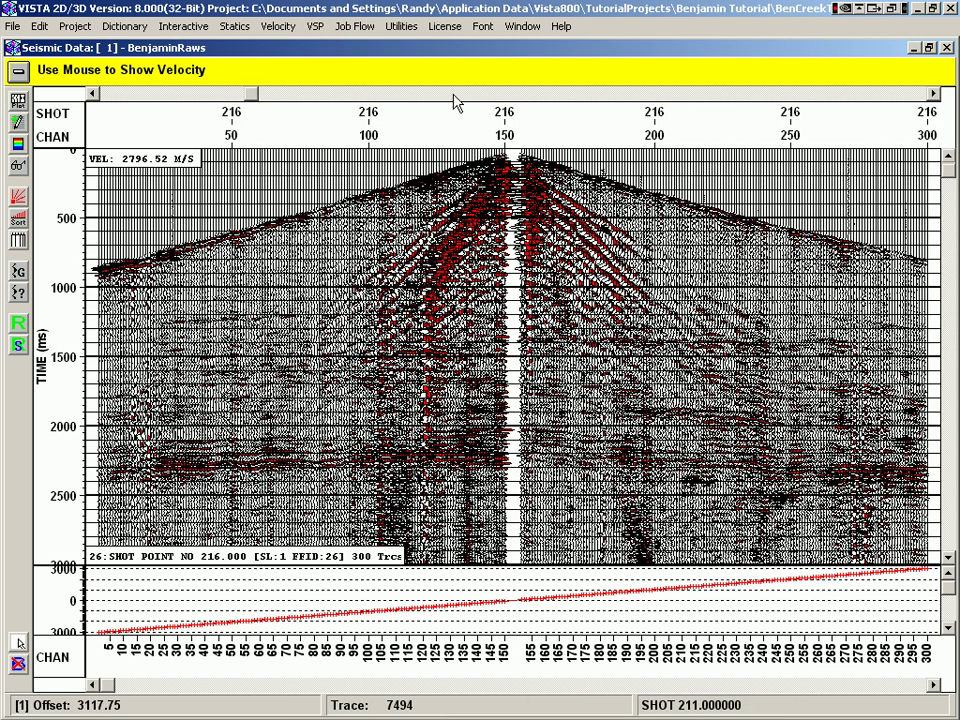
pyautogui.click(90, 93)
pyautogui.click(18, 70)
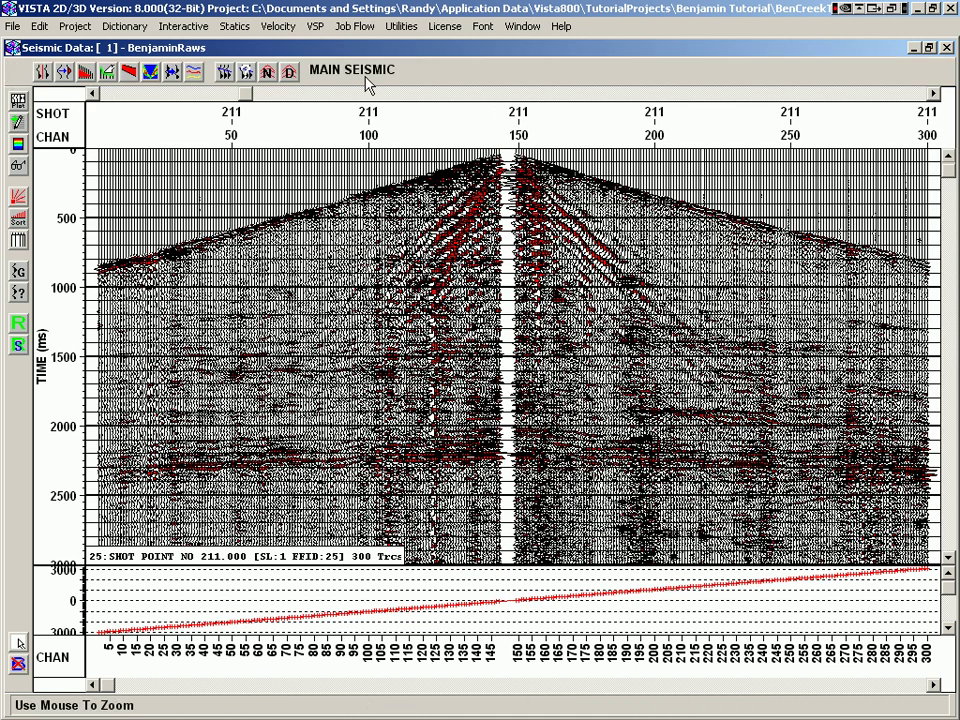
# Annotate NMO curves at 2922.3 and 1893.6 M/S, then go back to shot 206.
pyautogui.click(245, 73)
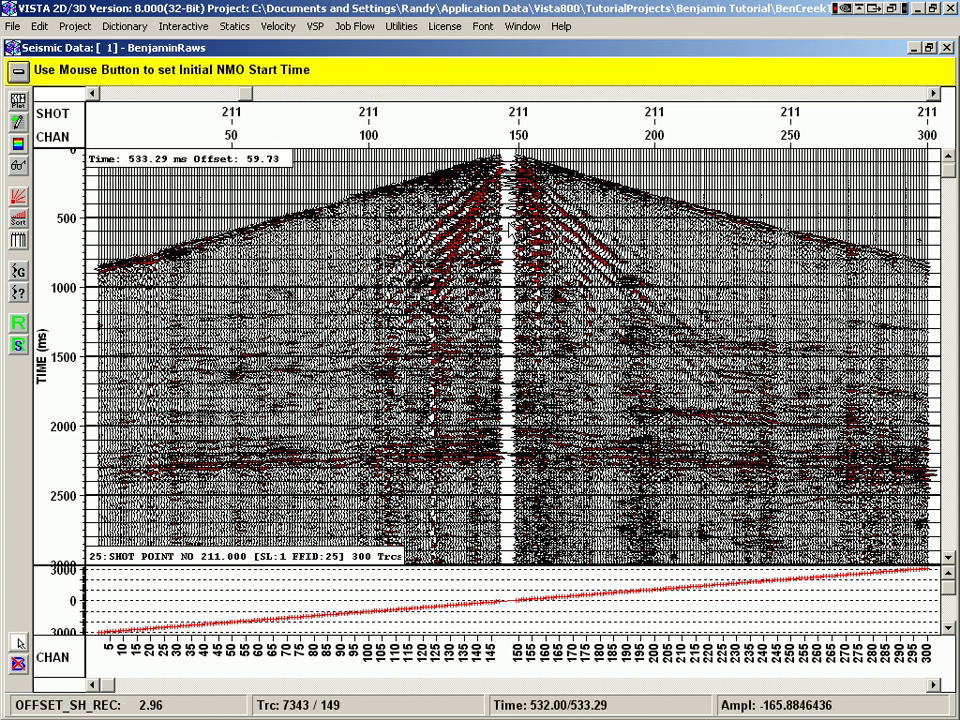
pyautogui.click(510, 172)
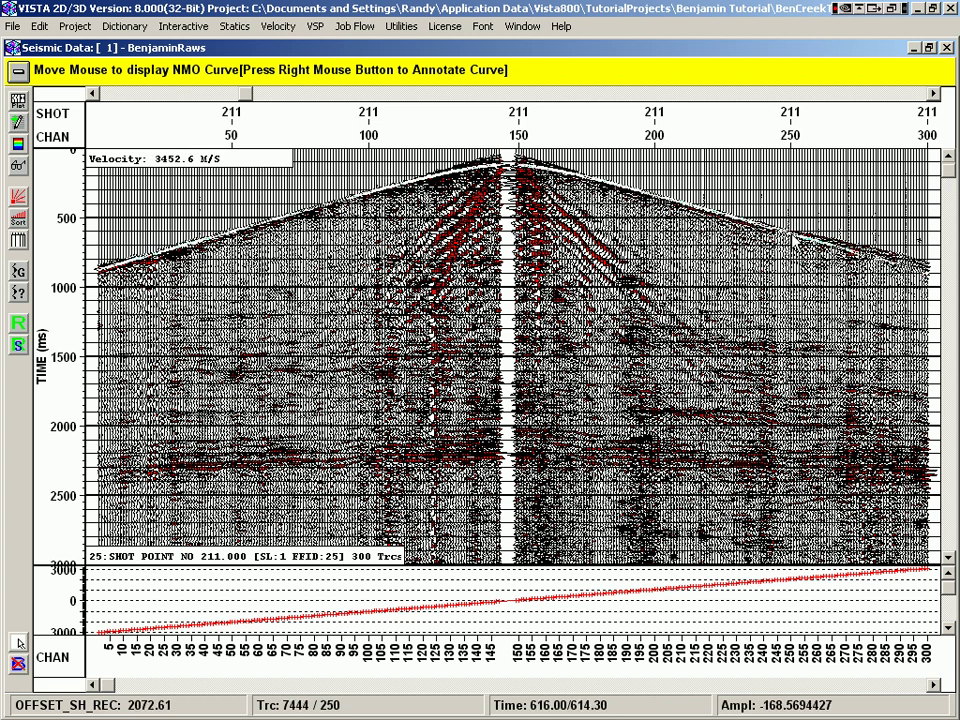
pyautogui.rightClick(752, 240)
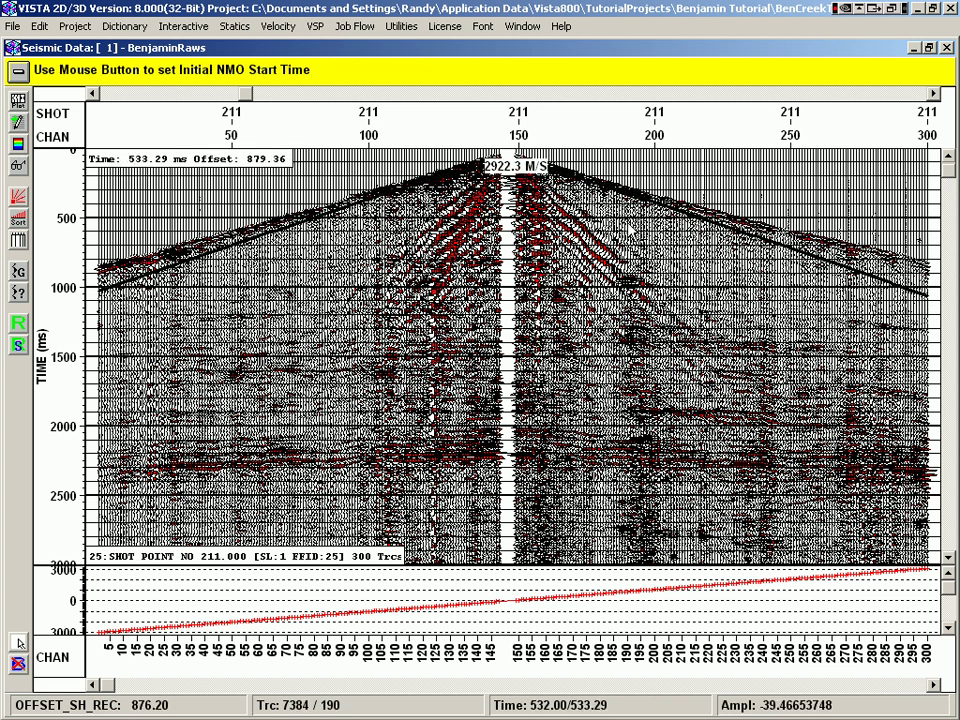
pyautogui.click(520, 225)
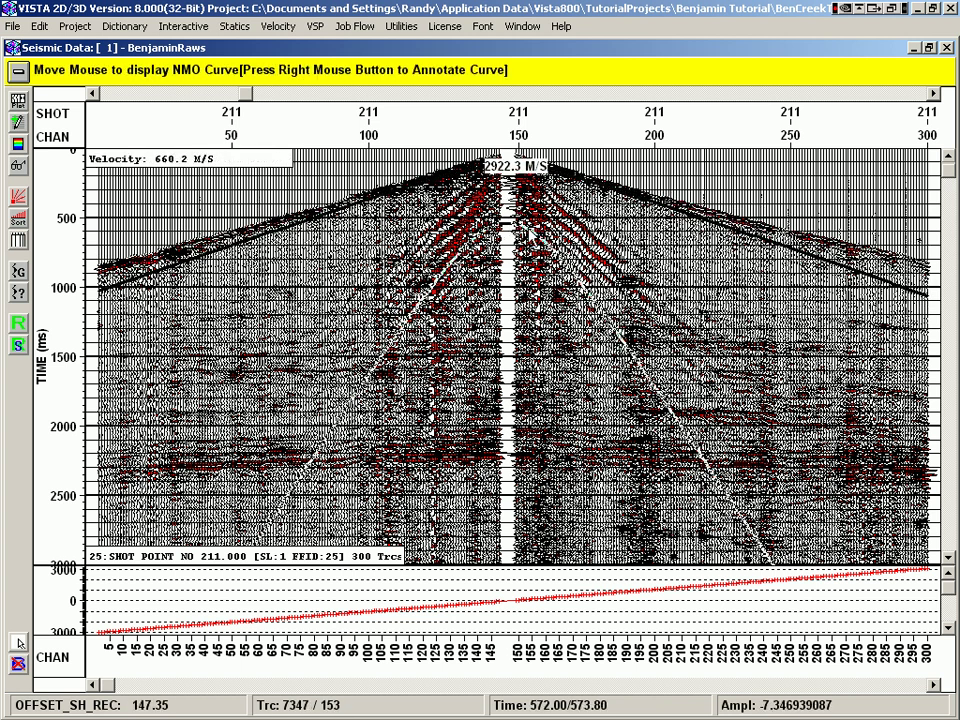
pyautogui.rightClick(606, 240)
pyautogui.click(330, 110)
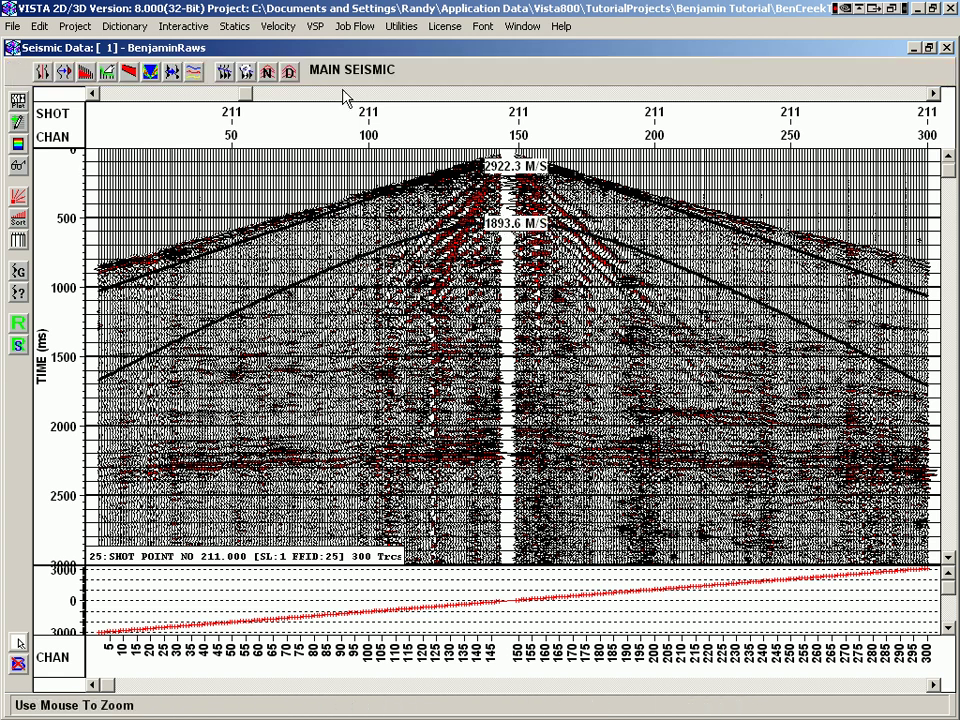
pyautogui.click(68, 70)
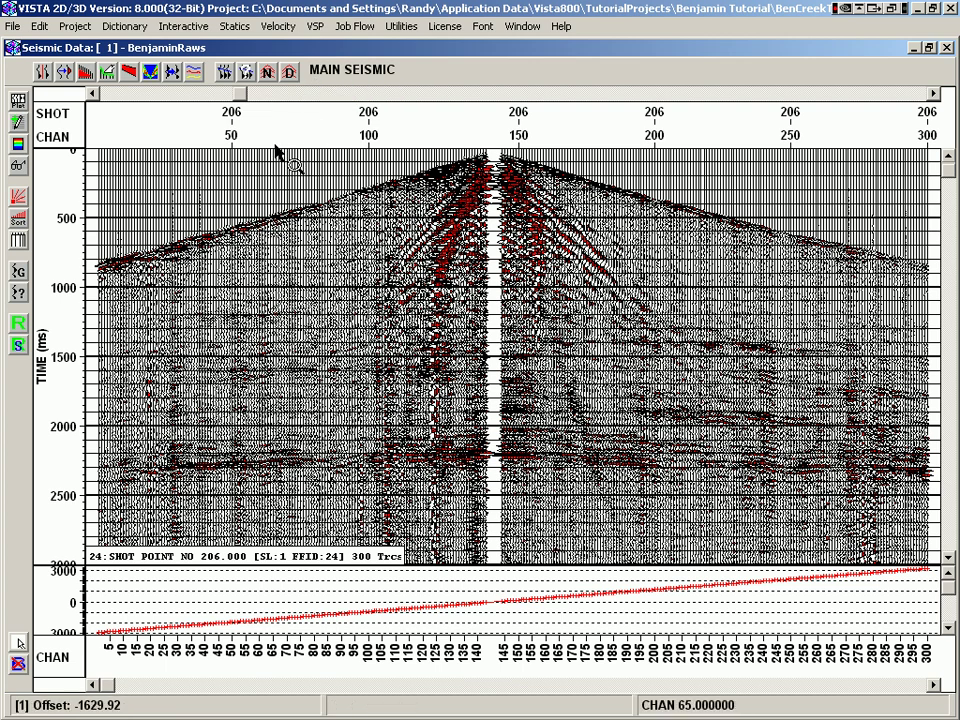
# From the gather's right-click menu, reach Display Options > Interactive Process Apply.
pyautogui.rightClick(210, 204)
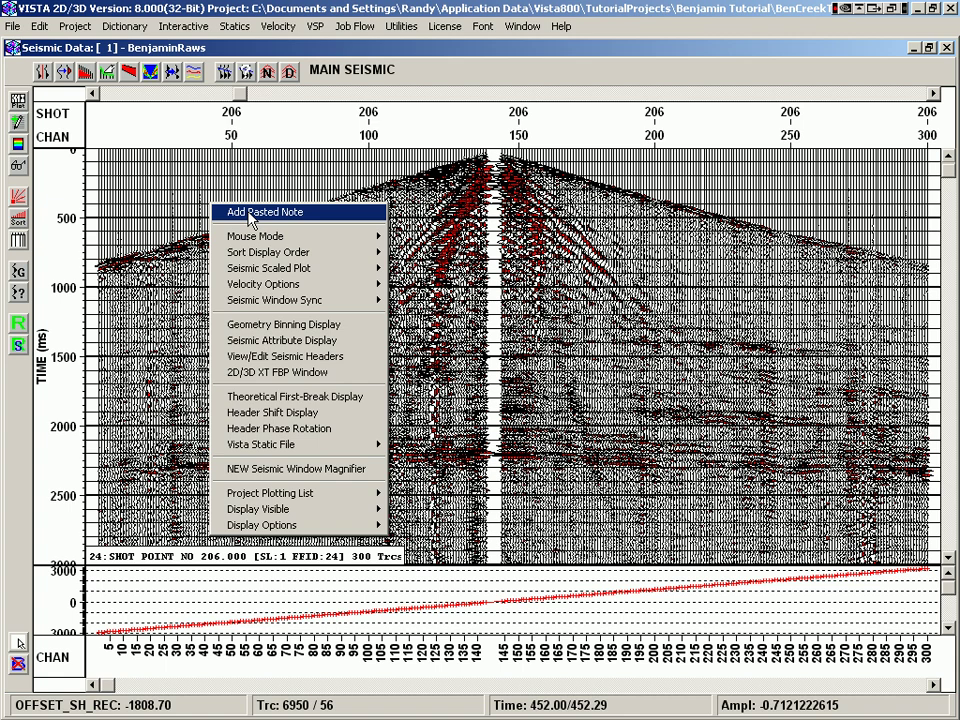
pyautogui.moveTo(274, 237)
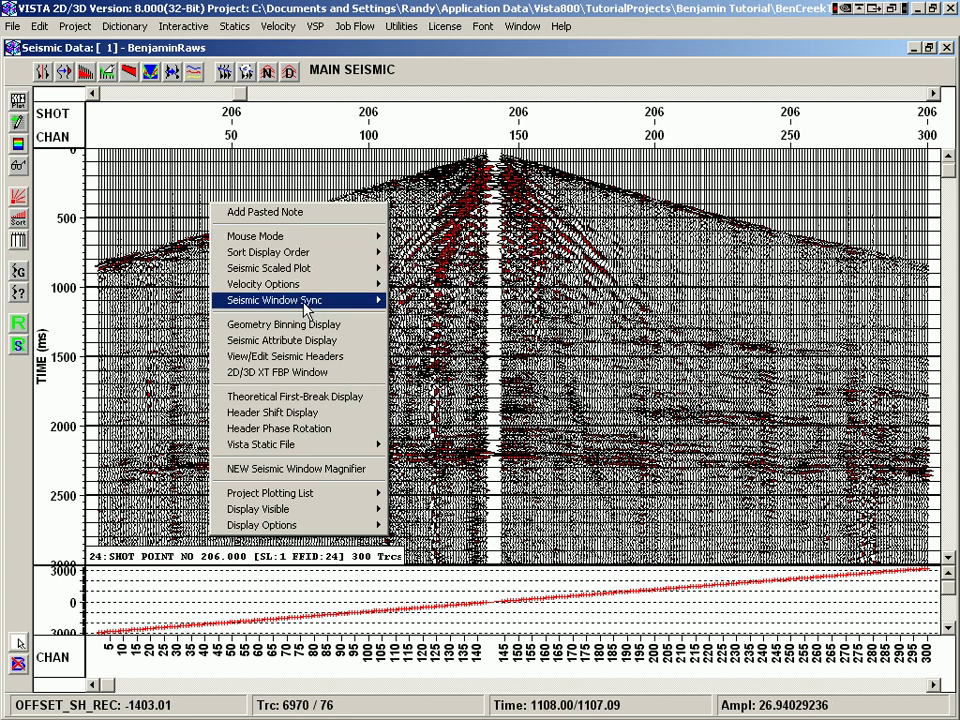
pyautogui.moveTo(289, 272)
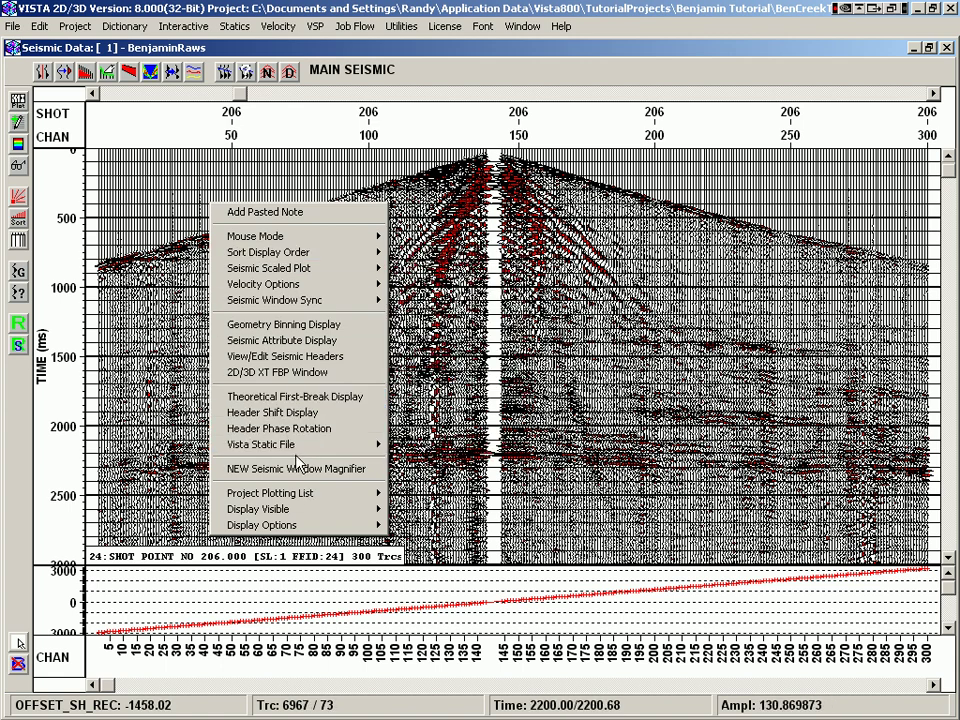
pyautogui.moveTo(313, 532)
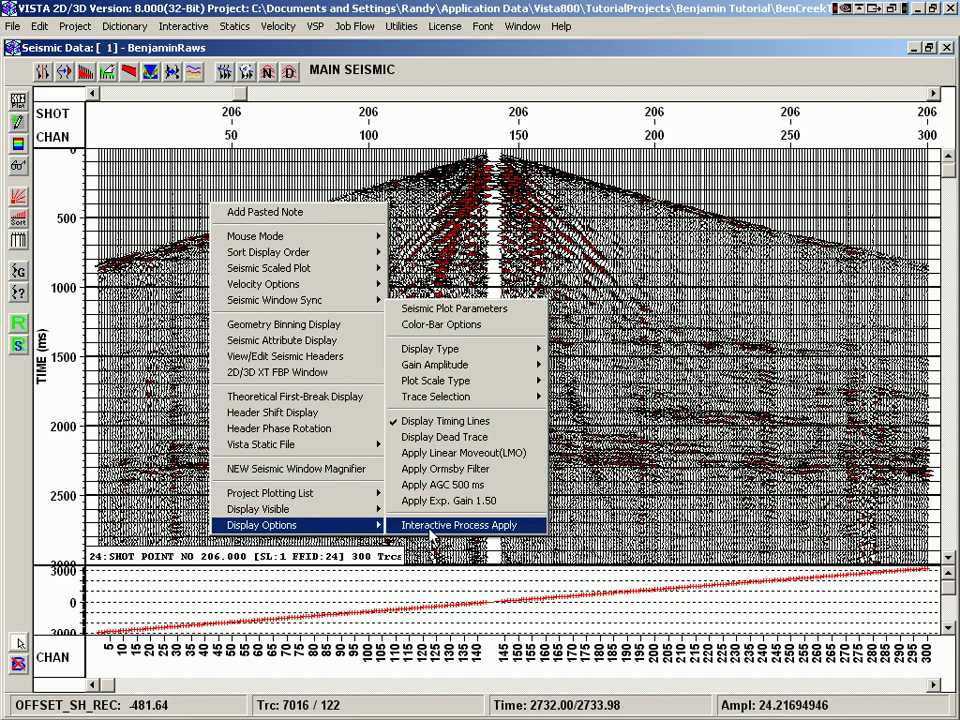
# Turn on AGC scaling with a 125 ms window length, then change it to 200 ms.
pyautogui.click(431, 530)
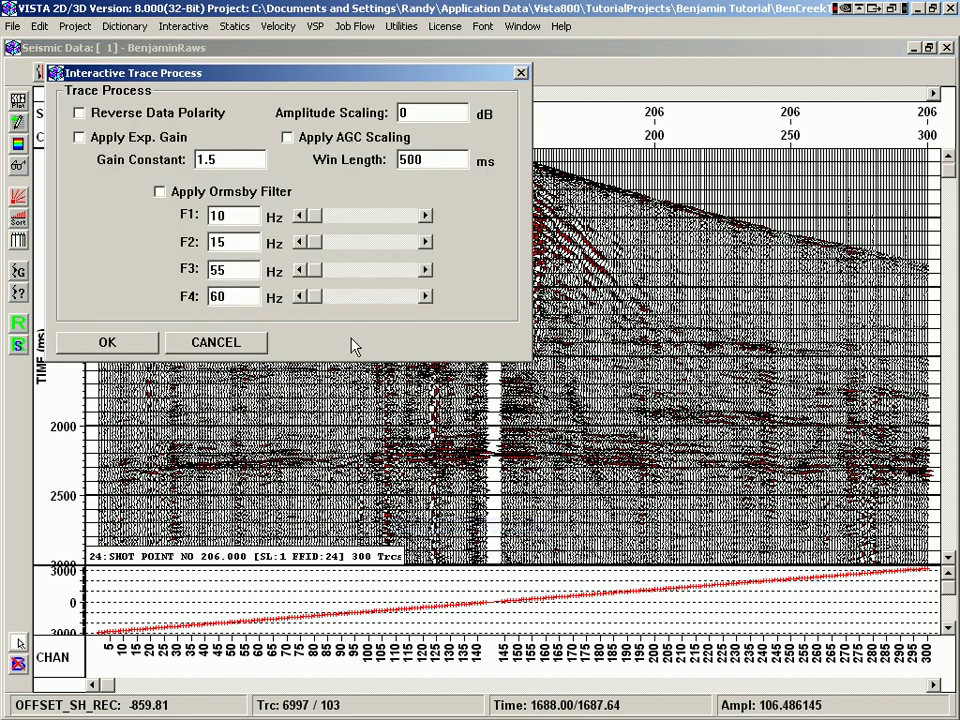
pyautogui.moveTo(213, 76)
pyautogui.mouseDown()
pyautogui.moveTo(496, 103)
pyautogui.moveTo(238, 229)
pyautogui.moveTo(224, 338)
pyautogui.mouseUp()
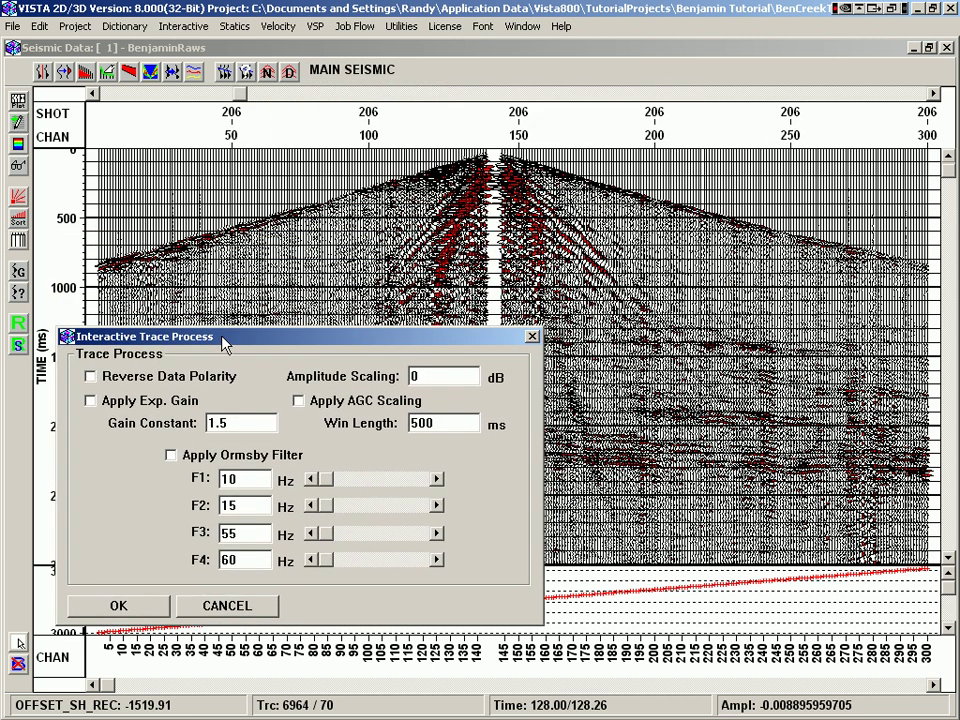
pyautogui.click(299, 398)
pyautogui.doubleClick(426, 420)
pyautogui.write('125')
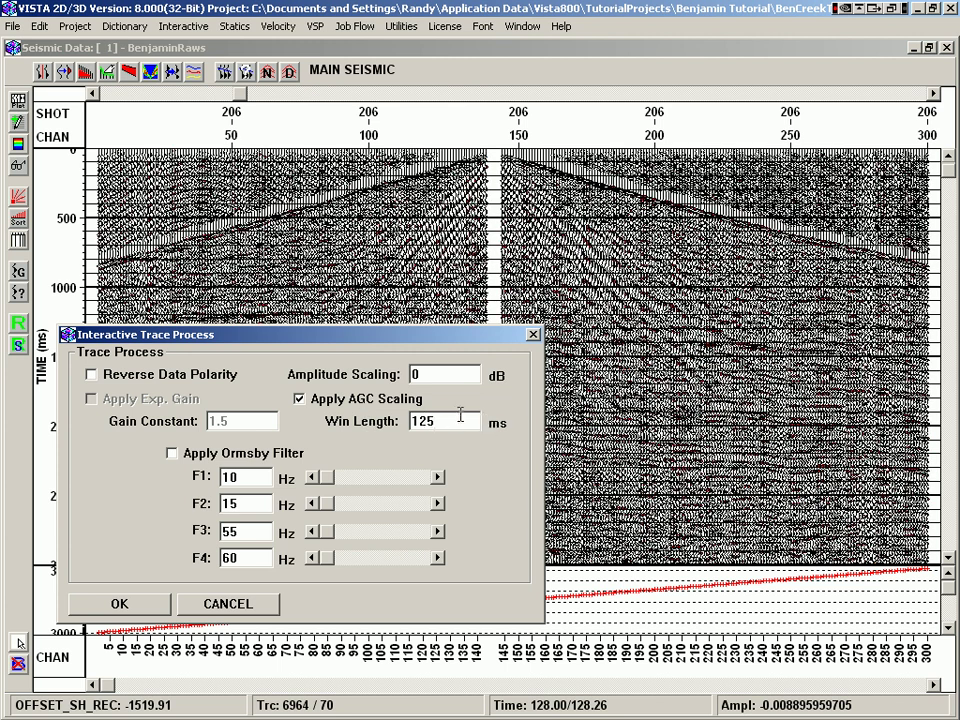
pyautogui.doubleClick(453, 420)
pyautogui.write('200')
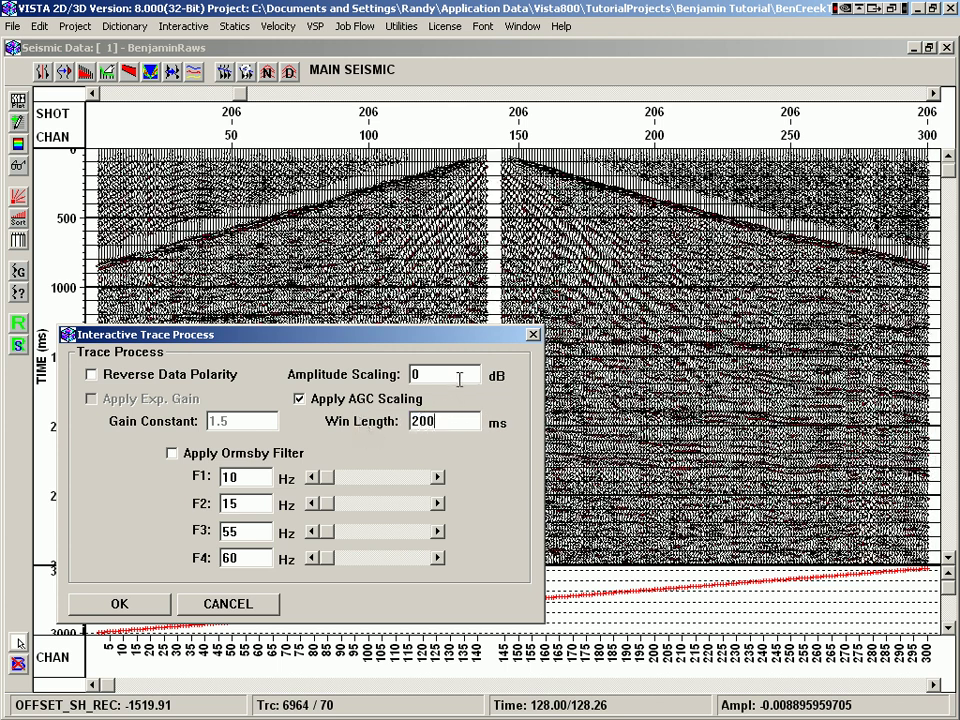
# Flip polarity and back, try an Ormsby filter with F1 at 0 Hz, then turn everything off.
pyautogui.click(210, 380)
pyautogui.click(212, 380)
pyautogui.click(195, 453)
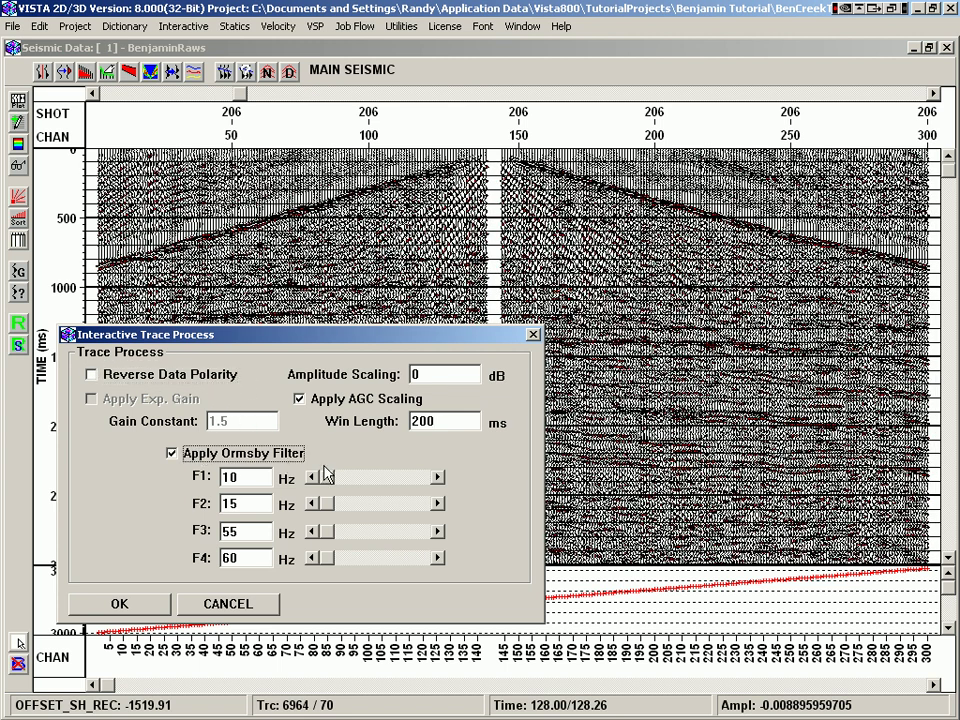
pyautogui.moveTo(330, 487); pyautogui.dragTo(308, 487)
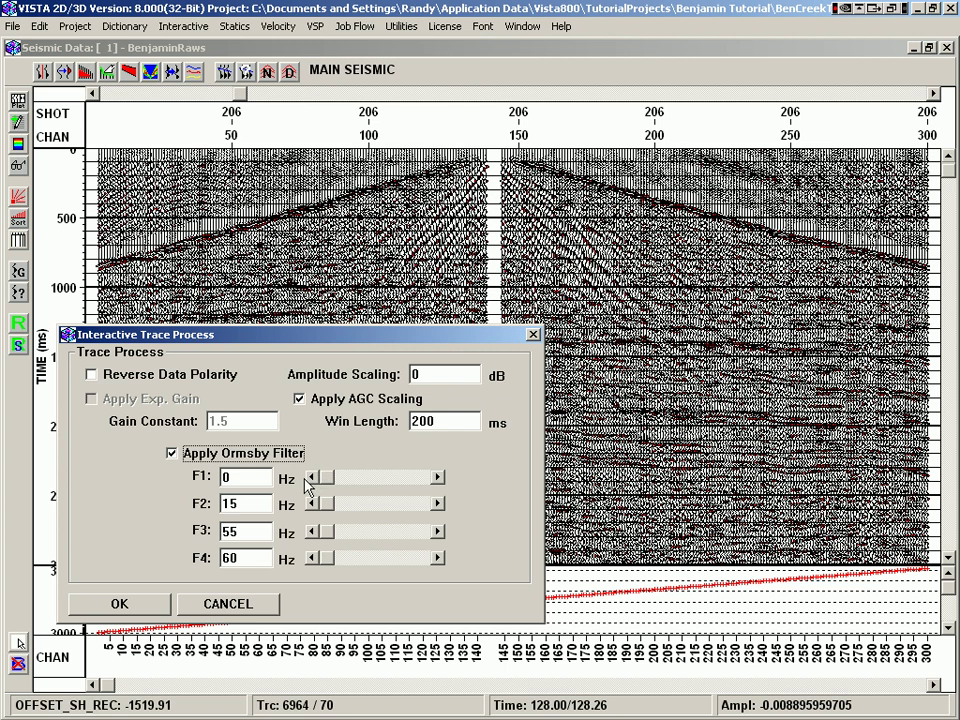
pyautogui.click(171, 453)
pyautogui.click(313, 400)
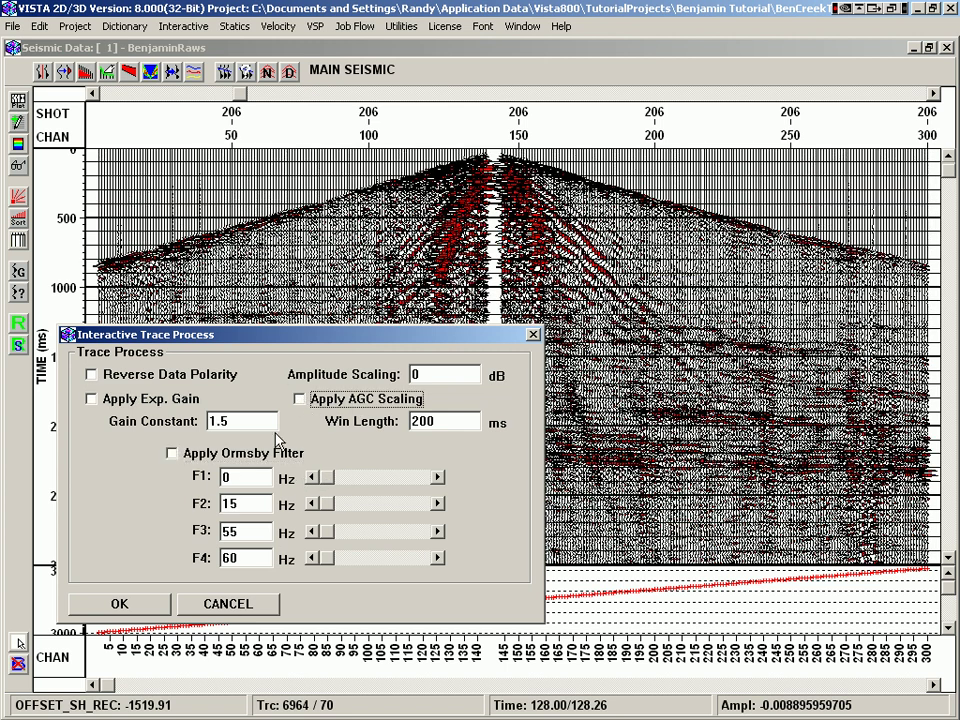
pyautogui.click(160, 604)
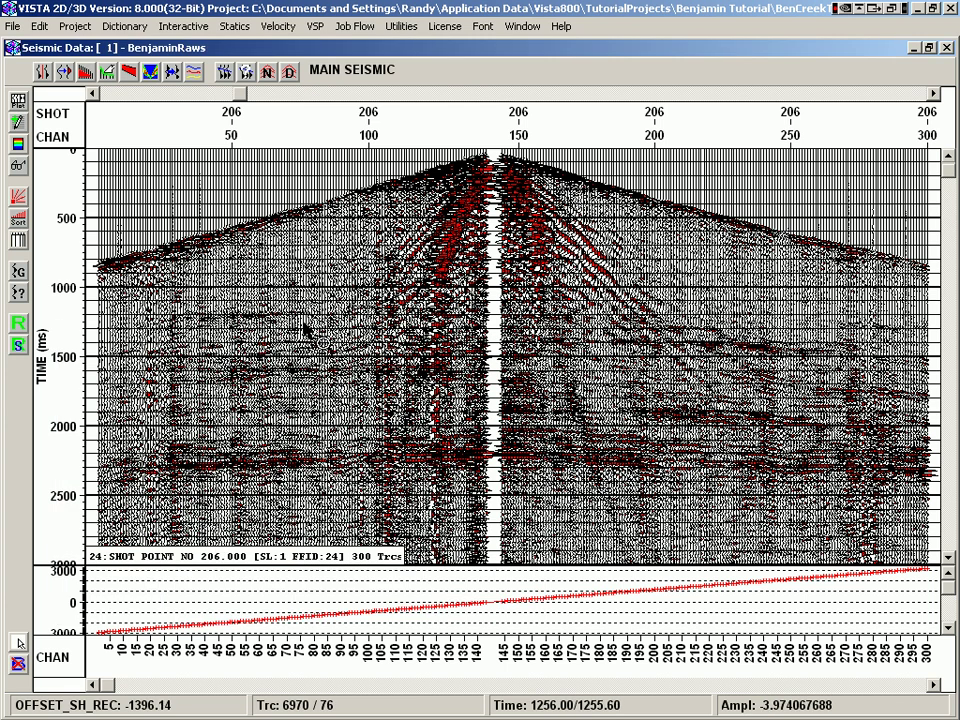